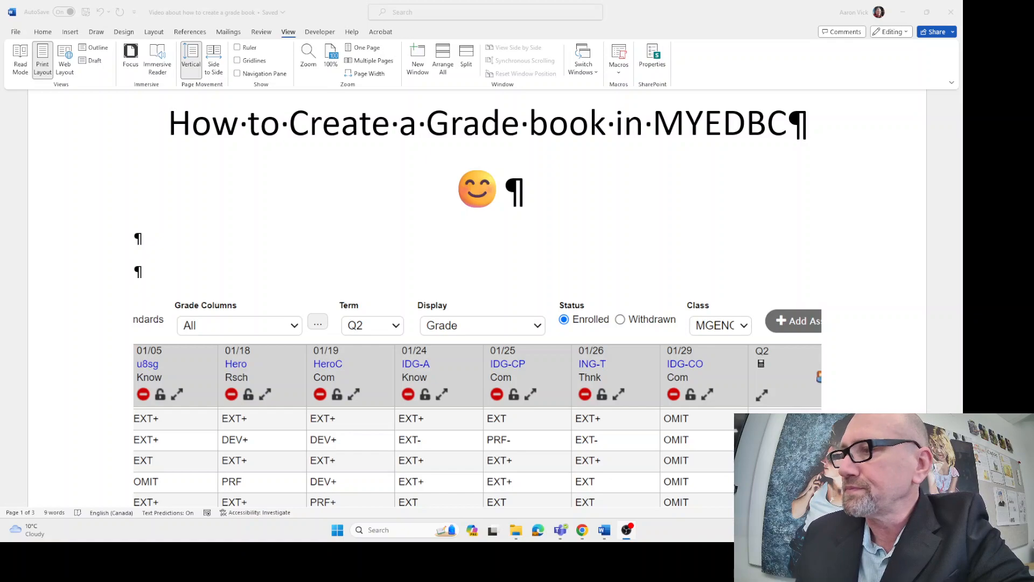
Review the document's screenshots of the finished gradebook, the Grade Scales list, and the custom scale's settings and grade codes
{"action": "scroll", "coordinate": [477, 297], "scroll_direction": "down", "scroll_amount": 10}
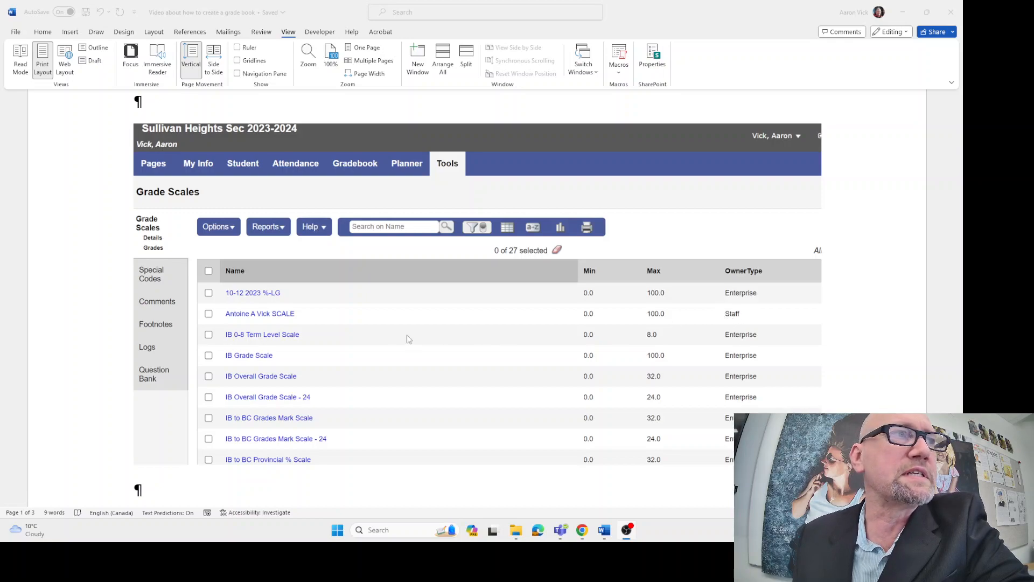
{"action": "scroll", "coordinate": [477, 292], "scroll_direction": "down", "scroll_amount": 1}
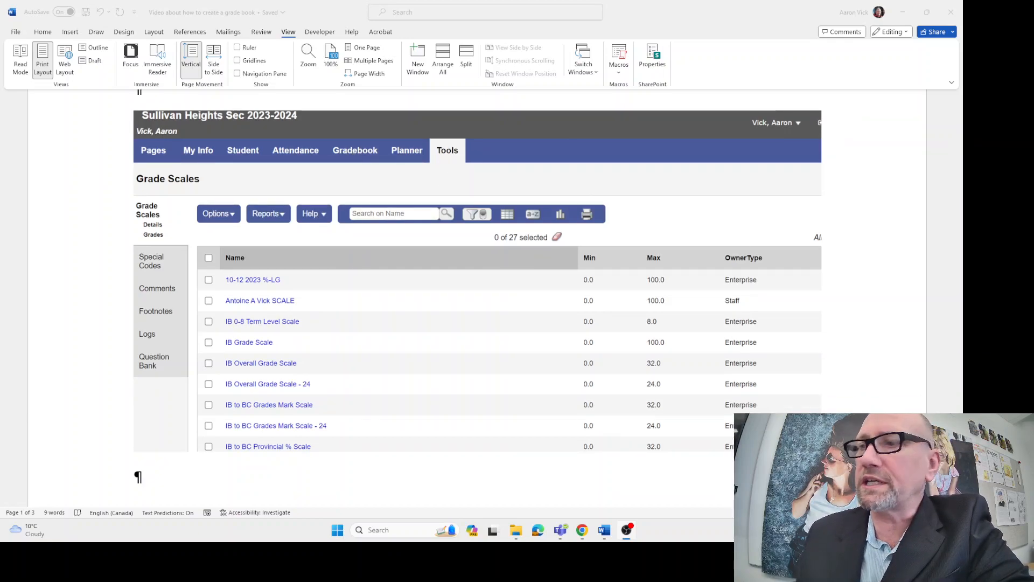
{"action": "scroll", "coordinate": [477, 292], "scroll_direction": "down", "scroll_amount": 10}
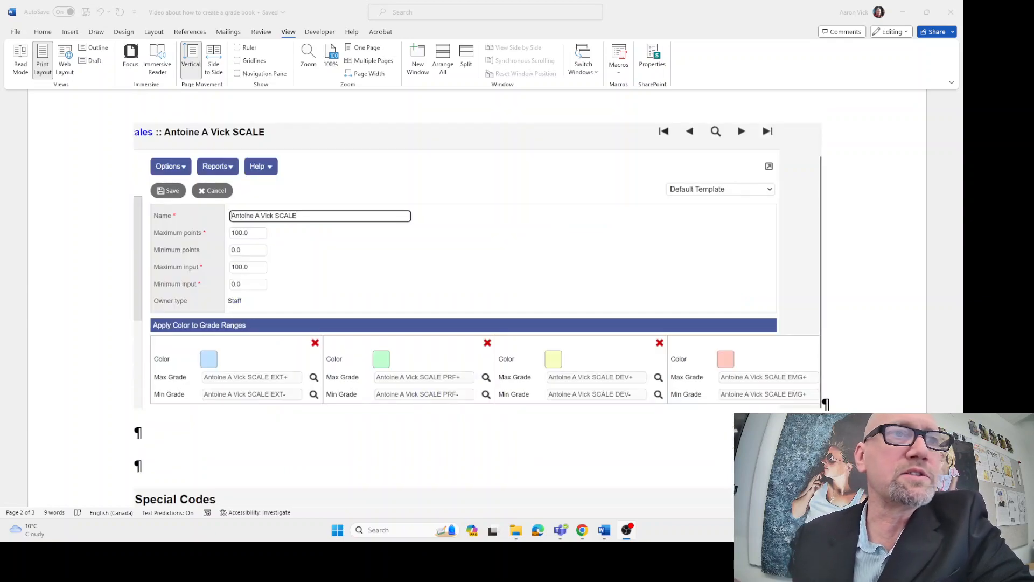
{"action": "scroll", "coordinate": [477, 289], "scroll_direction": "down", "scroll_amount": 10}
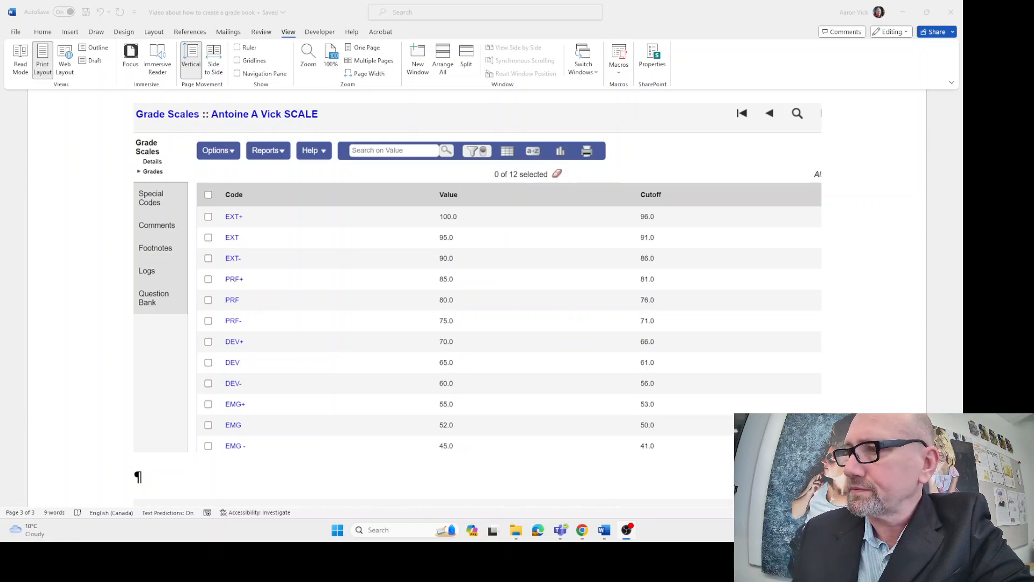
{"action": "scroll", "coordinate": [482, 310], "scroll_direction": "up", "scroll_amount": 5}
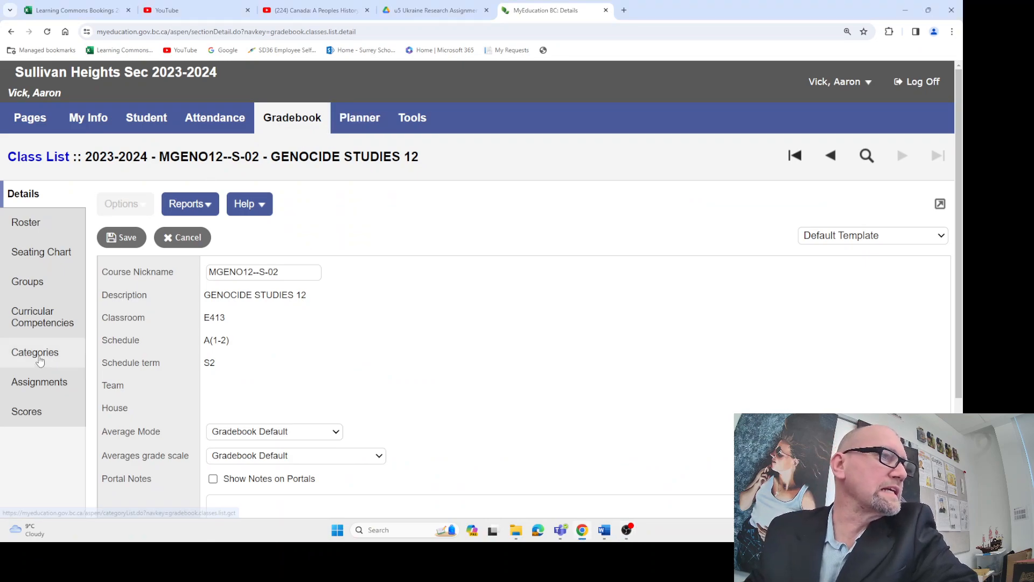
Add and save a Communication category, code Com, for Genocide Studies 12, with the teacher's custom grade scale, 25 total points and Public visibility
{"action": "left_click", "coordinate": [40, 357]}
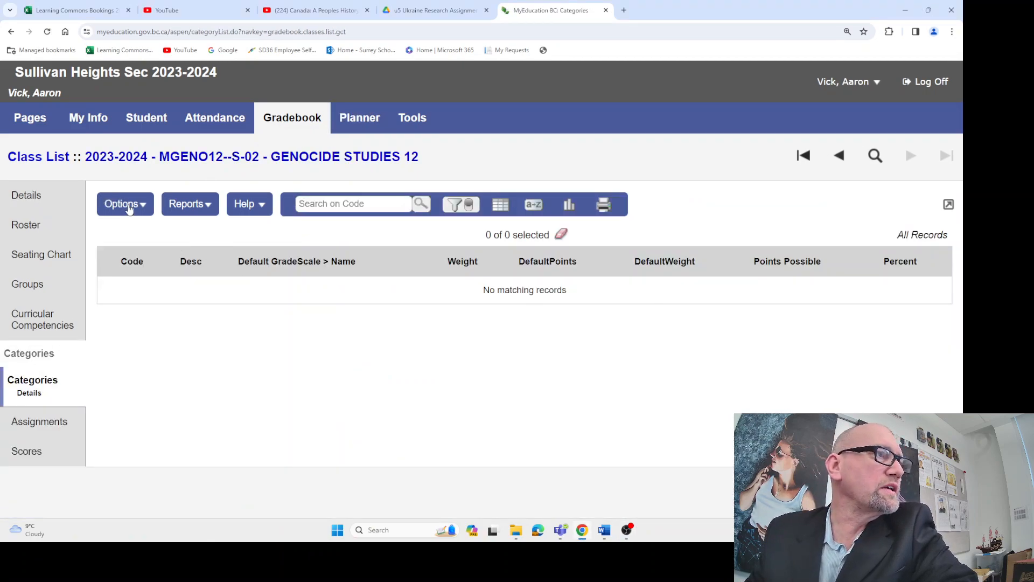
{"action": "left_click", "coordinate": [128, 207]}
{"action": "left_click", "coordinate": [123, 232]}
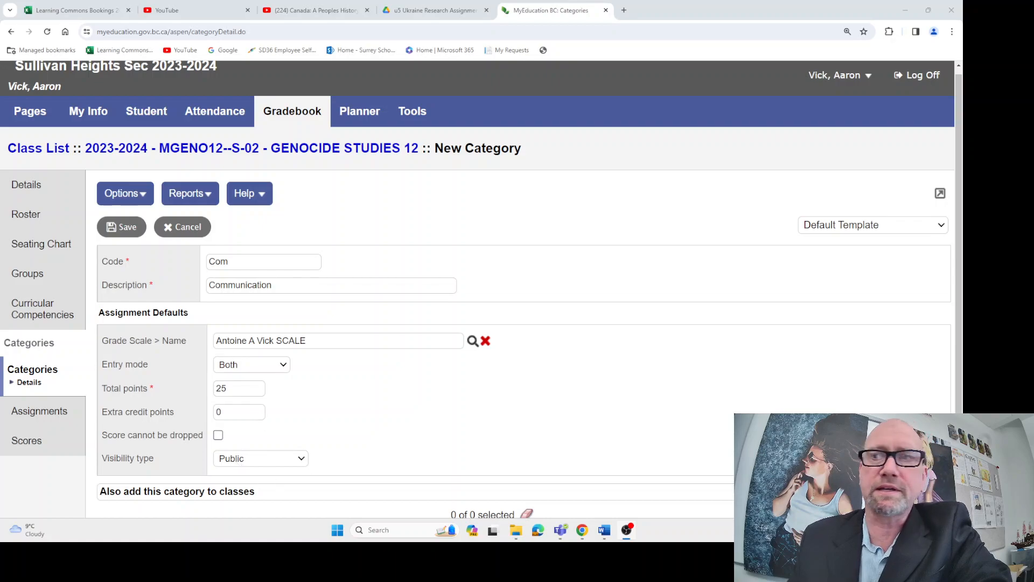
{"action": "scroll", "coordinate": [479, 291], "scroll_direction": "down", "scroll_amount": 2}
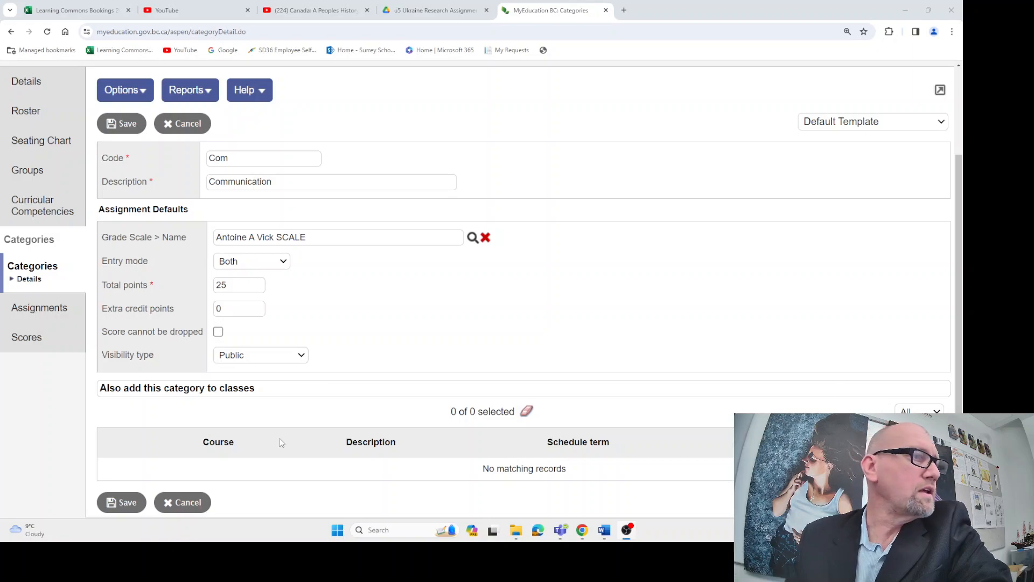
{"action": "left_click", "coordinate": [127, 502]}
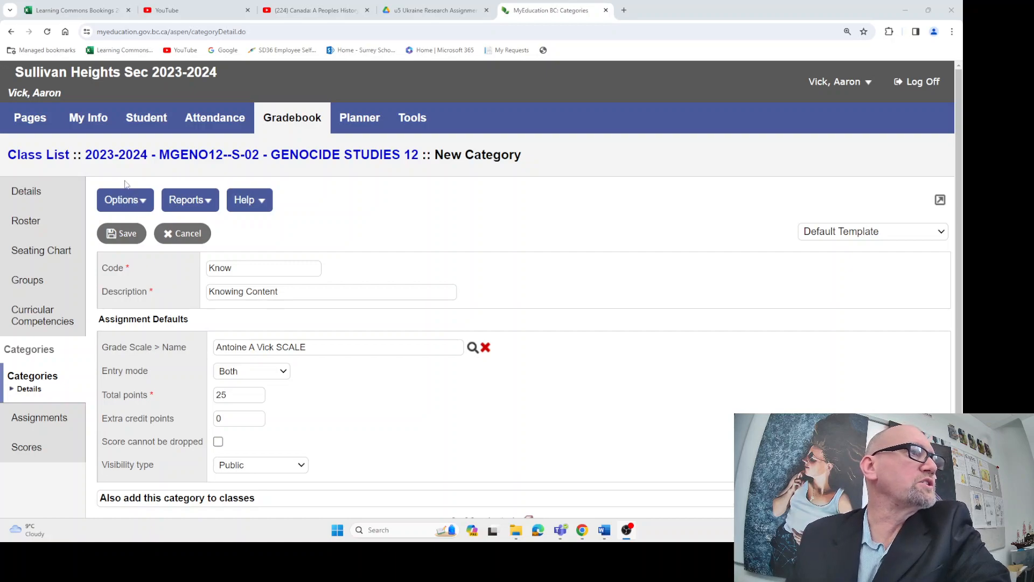
{"action": "left_click", "coordinate": [125, 201]}
{"action": "left_click", "coordinate": [128, 229]}
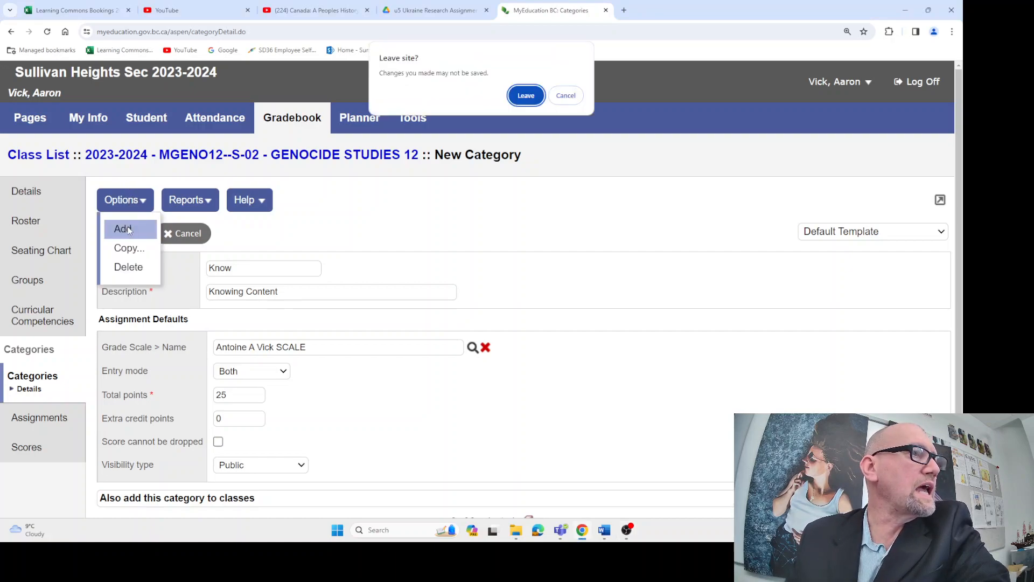
{"action": "left_click", "coordinate": [566, 99]}
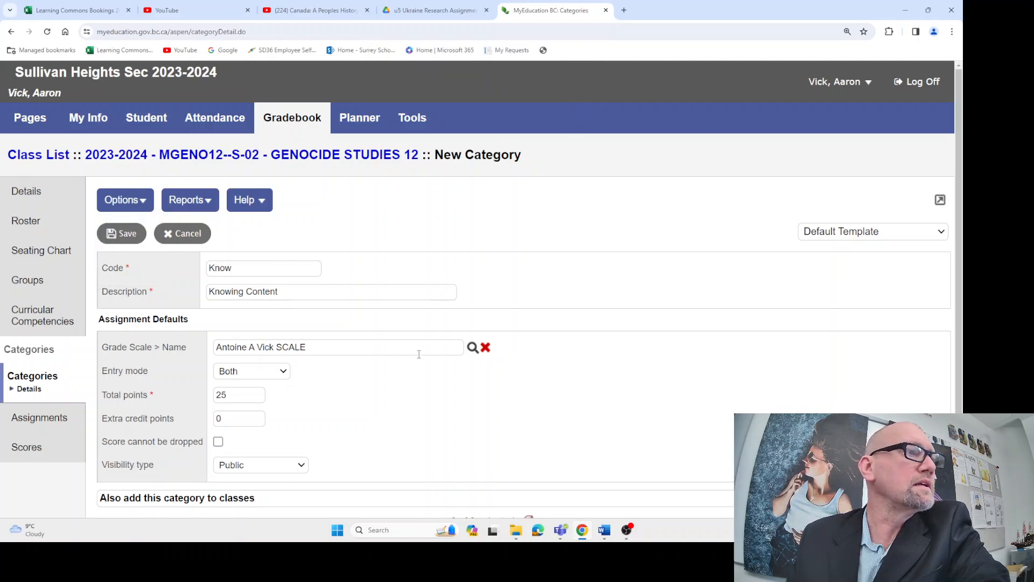
Save the new Know category for Knowing Content
{"action": "scroll", "coordinate": [484, 290], "scroll_direction": "down", "scroll_amount": 2}
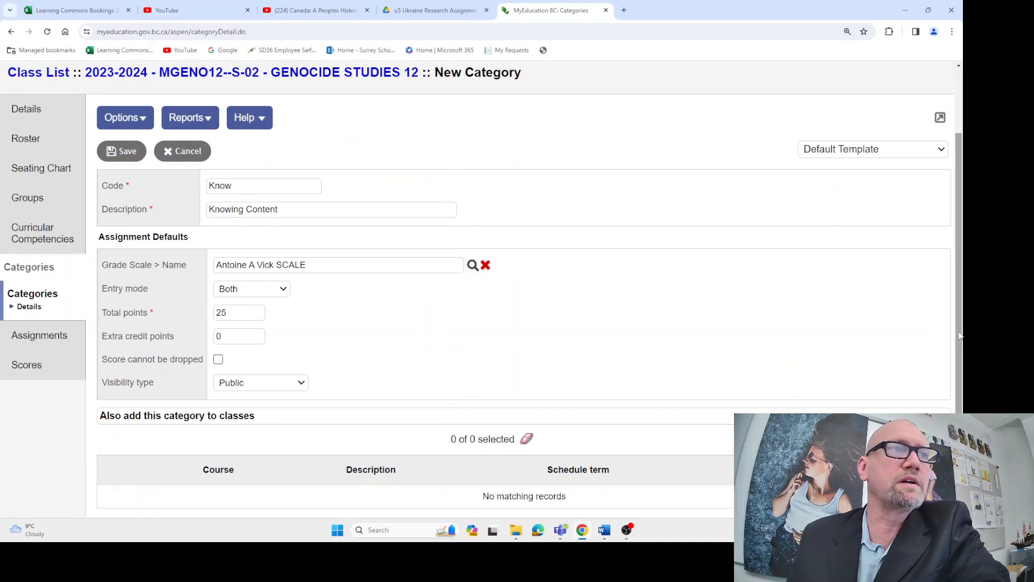
{"action": "scroll", "coordinate": [401, 483], "scroll_direction": "down", "scroll_amount": 1}
{"action": "left_click", "coordinate": [121, 503]}
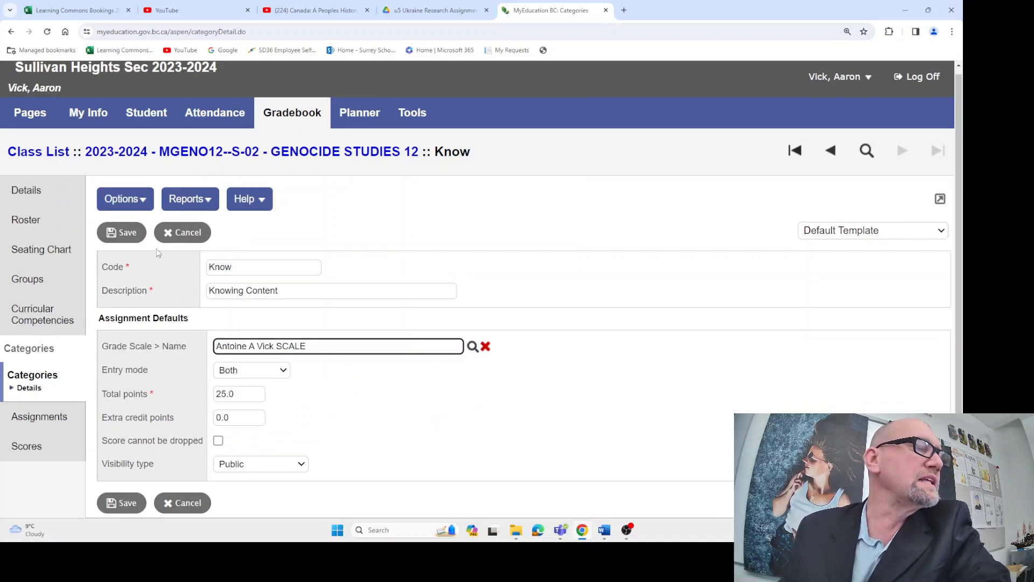
Add another category to the class with the code Rsch
{"action": "left_click", "coordinate": [138, 200]}
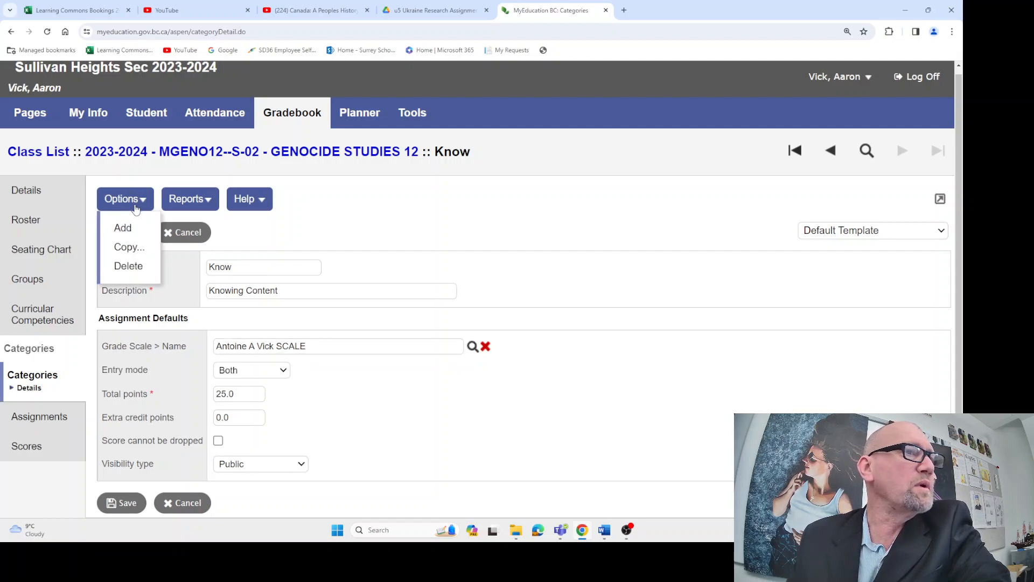
{"action": "left_click", "coordinate": [125, 228]}
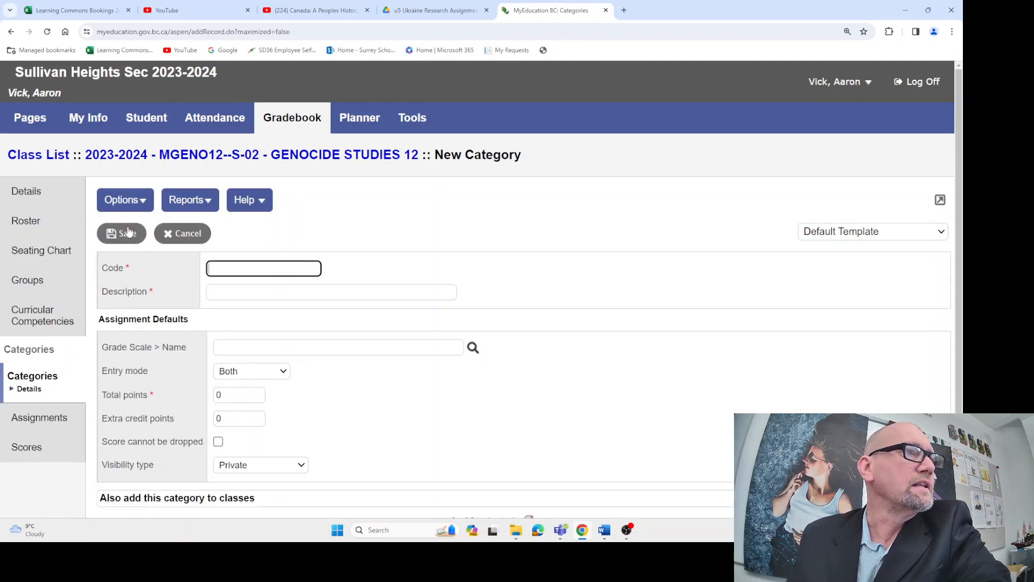
{"action": "left_click", "coordinate": [216, 269]}
{"action": "type", "text": "Rsch"}
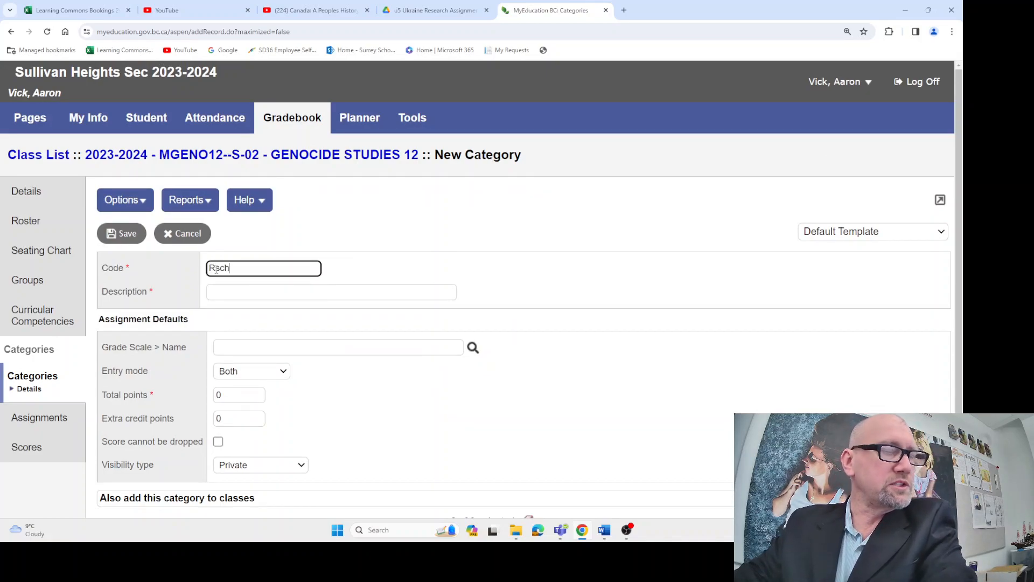
Enter Research Skills as the description of the Rsch category
{"action": "left_click", "coordinate": [231, 292]}
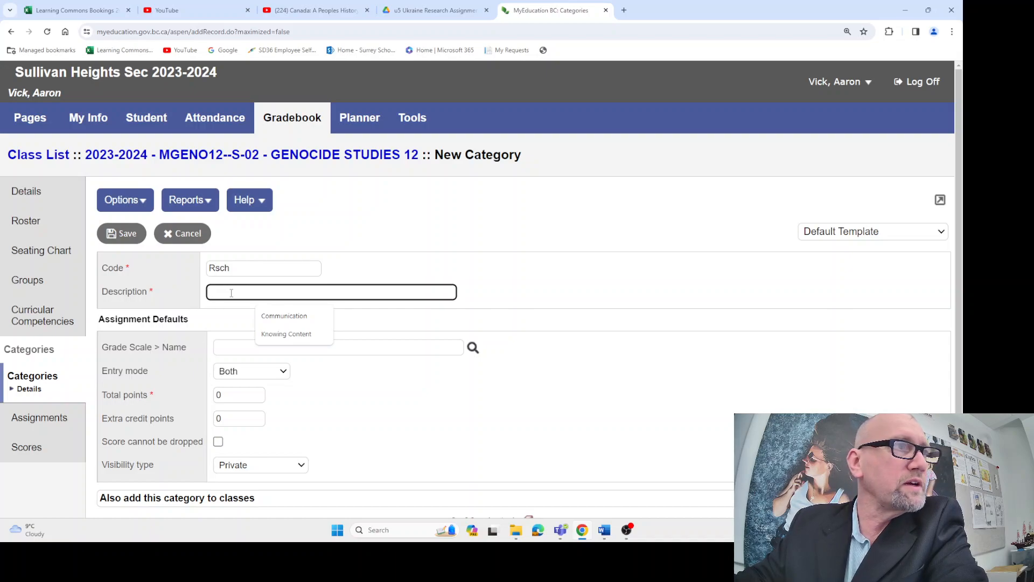
{"action": "type", "text": "Research"}
{"action": "key", "text": "BackSpace"}
{"action": "key", "text": "BackSpace"}
{"action": "key", "text": "BackSpace"}
{"action": "type", "text": "arch "}
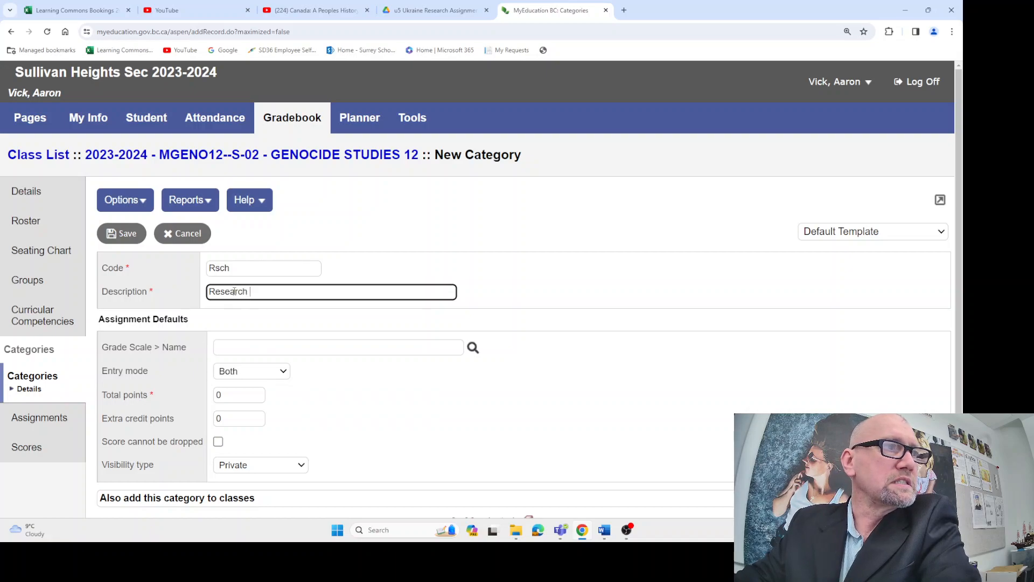
{"action": "type", "text": "Skills"}
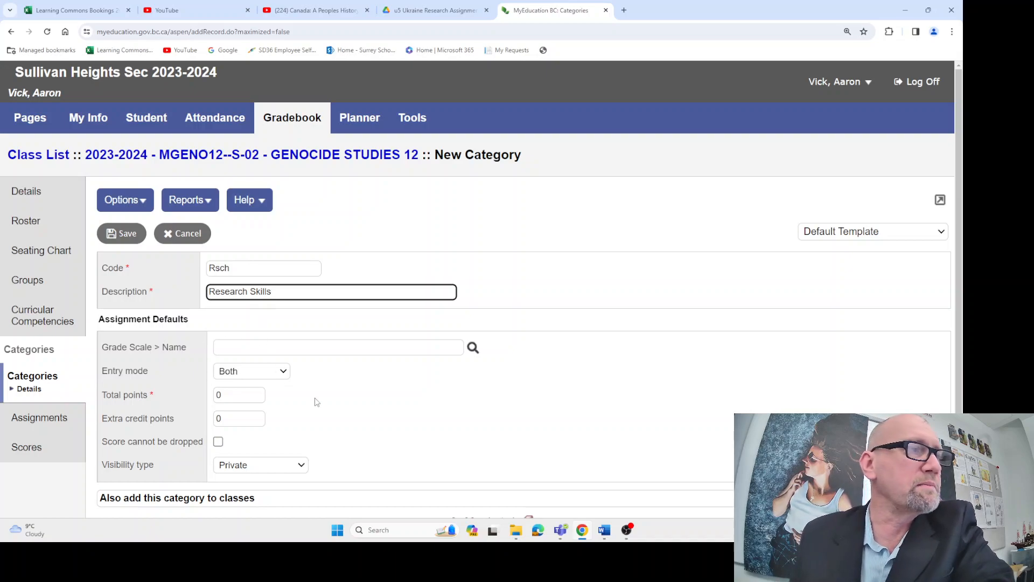
Assign the teacher's own custom grade scale as the Rsch category's default scale
{"action": "left_click", "coordinate": [472, 347]}
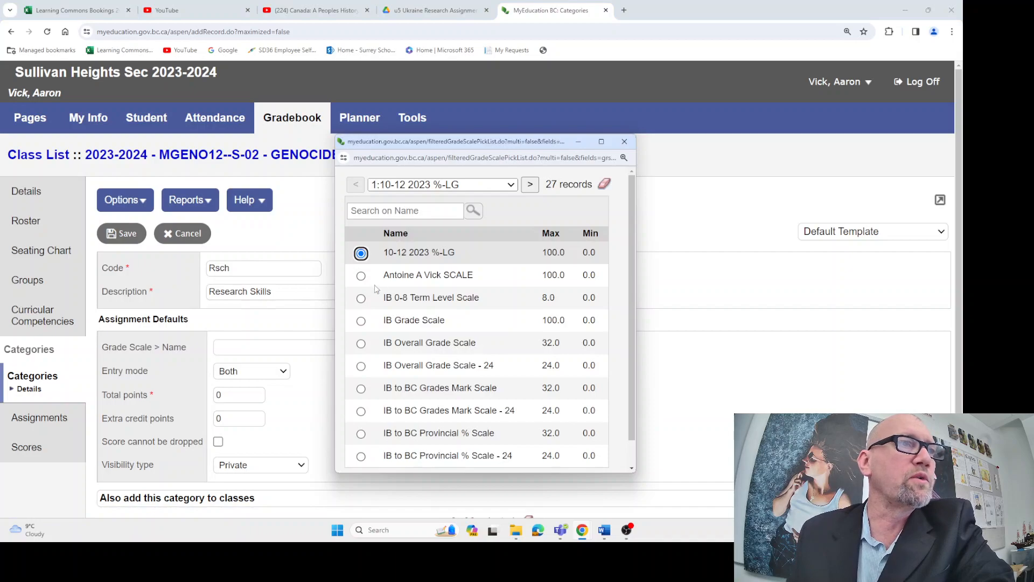
{"action": "left_click", "coordinate": [361, 275]}
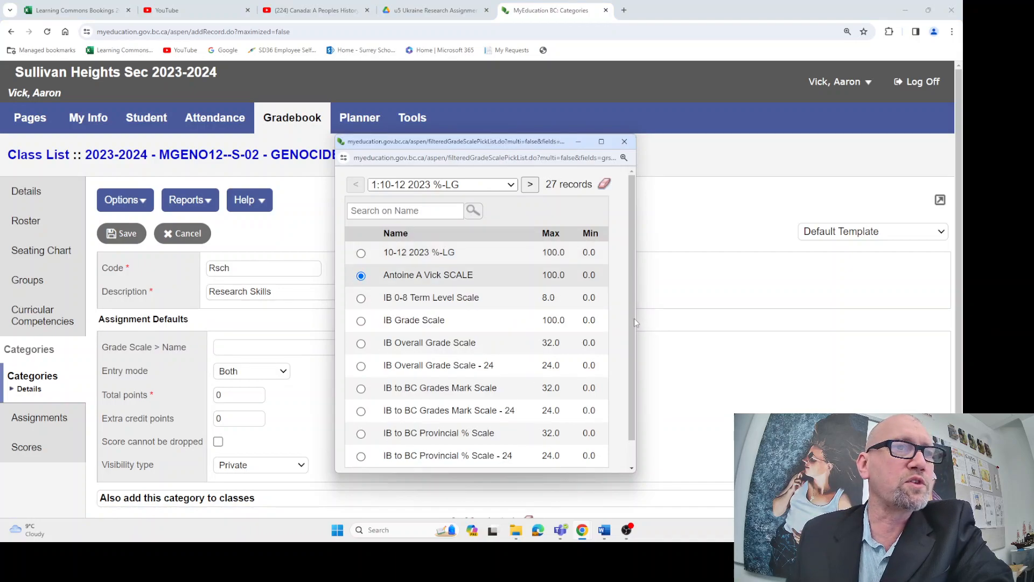
{"action": "scroll", "coordinate": [635, 322], "scroll_direction": "down", "scroll_amount": 1}
{"action": "left_click", "coordinate": [369, 459]}
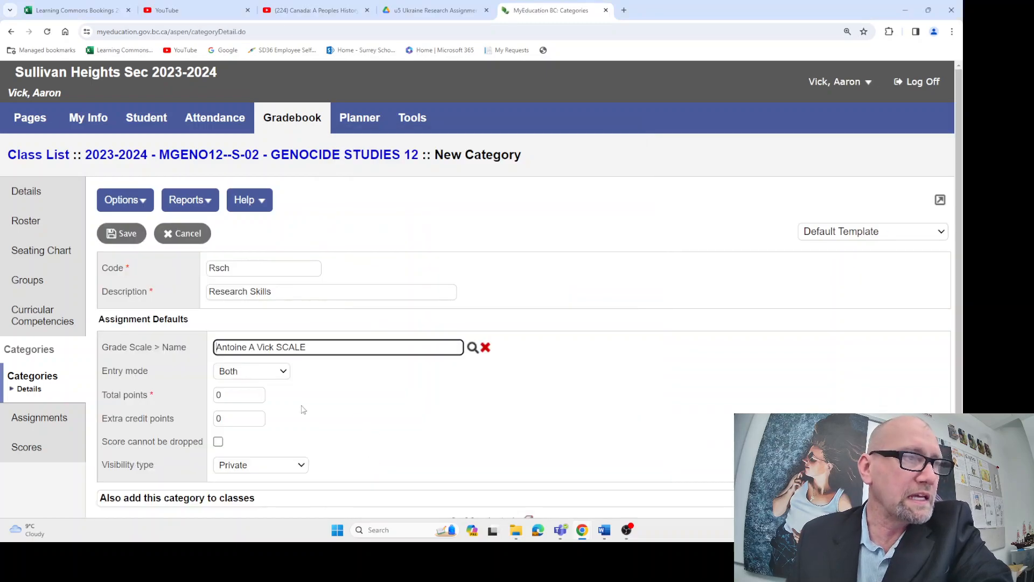
Set the Rsch category's total points to 25 and its visibility type to Public
{"action": "left_click", "coordinate": [237, 396]}
{"action": "key", "text": "BackSpace"}
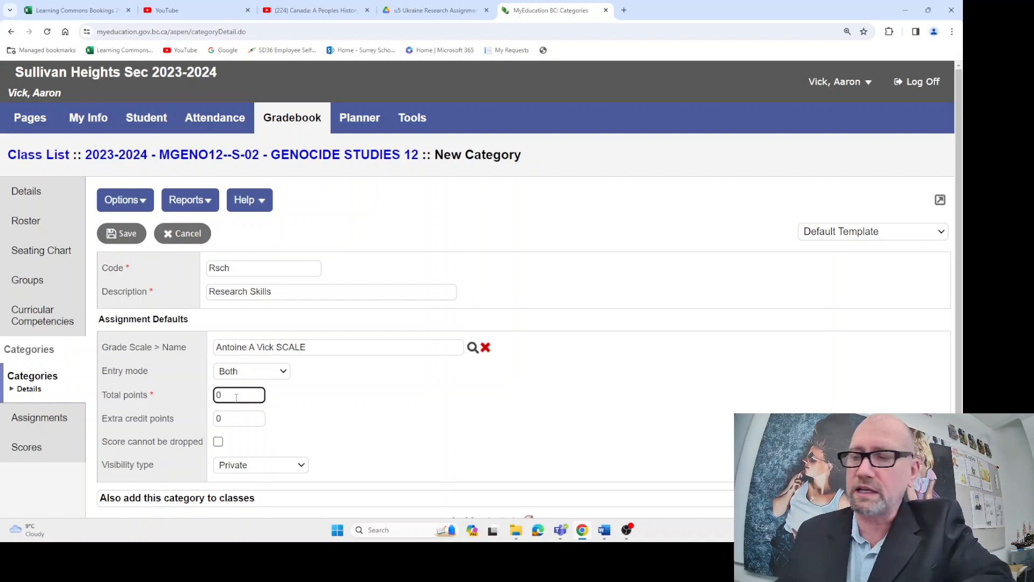
{"action": "type", "text": "25"}
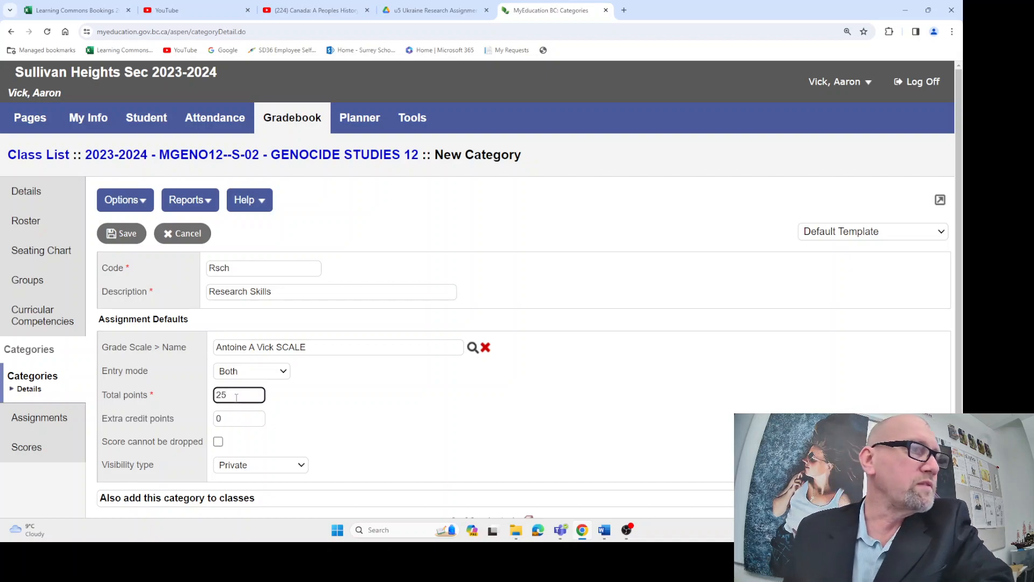
{"action": "left_click", "coordinate": [286, 469]}
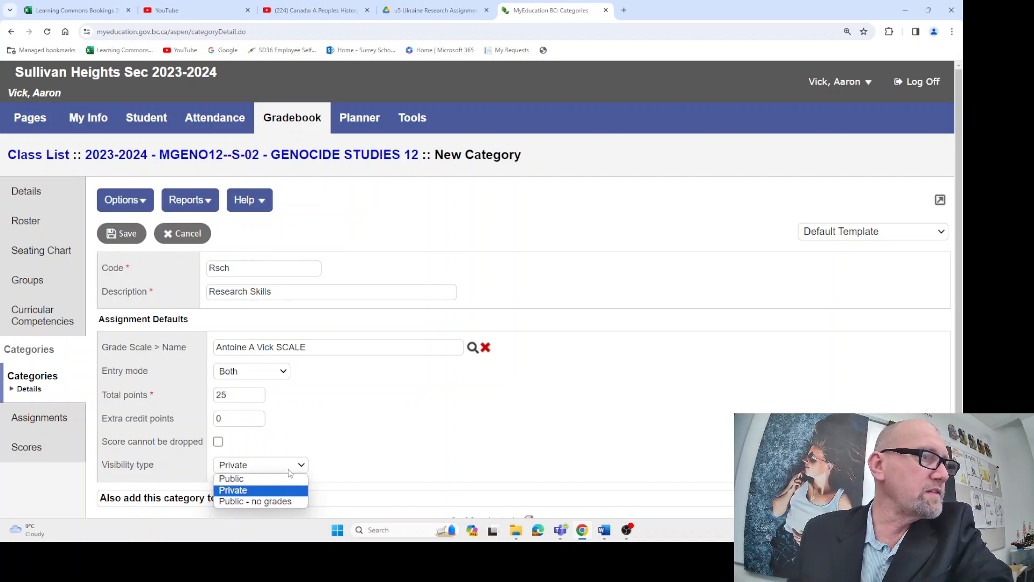
{"action": "left_click", "coordinate": [257, 479]}
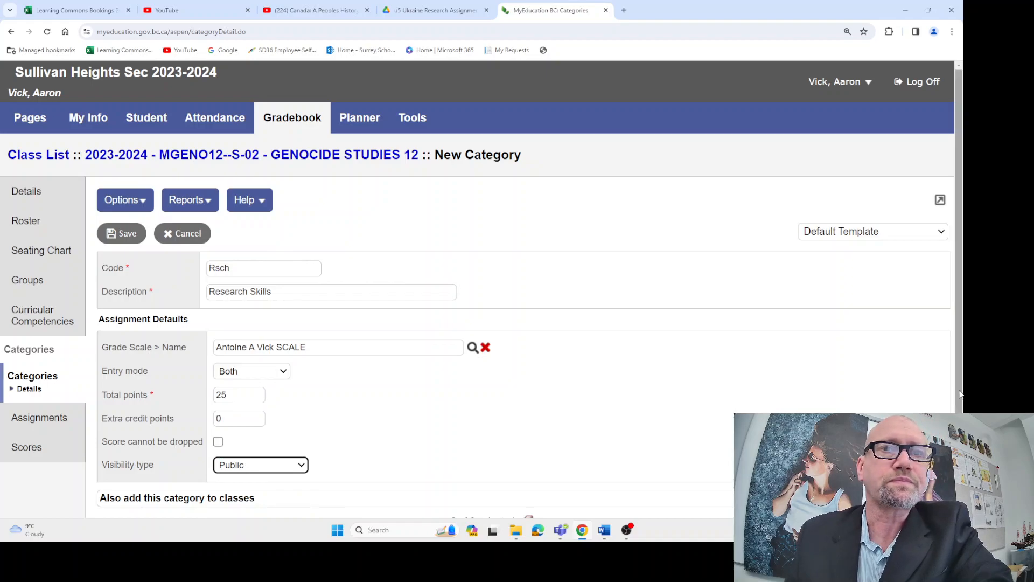
Save the Research Skills category
{"action": "scroll", "coordinate": [257, 481], "scroll_direction": "down", "scroll_amount": 2}
{"action": "scroll", "coordinate": [479, 291], "scroll_direction": "down", "scroll_amount": 3}
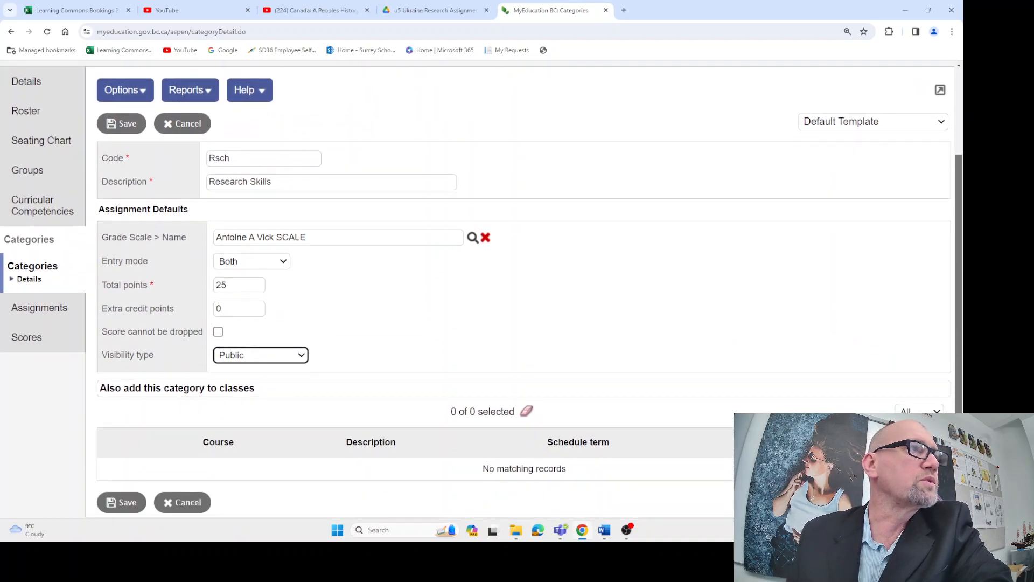
{"action": "scroll", "coordinate": [480, 291], "scroll_direction": "up", "scroll_amount": 2}
{"action": "scroll", "coordinate": [125, 230], "scroll_direction": "up", "scroll_amount": 1}
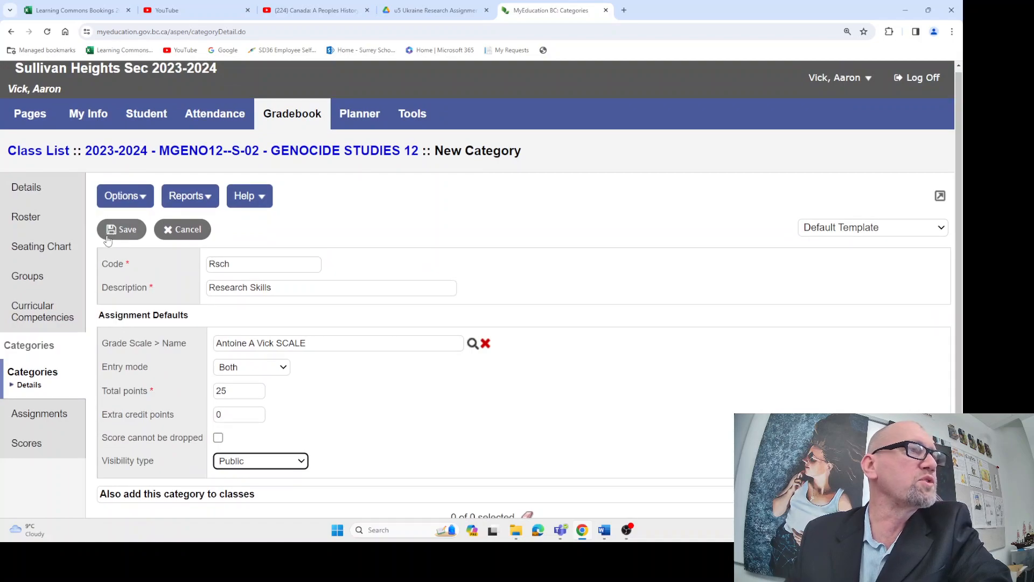
{"action": "left_click", "coordinate": [124, 233]}
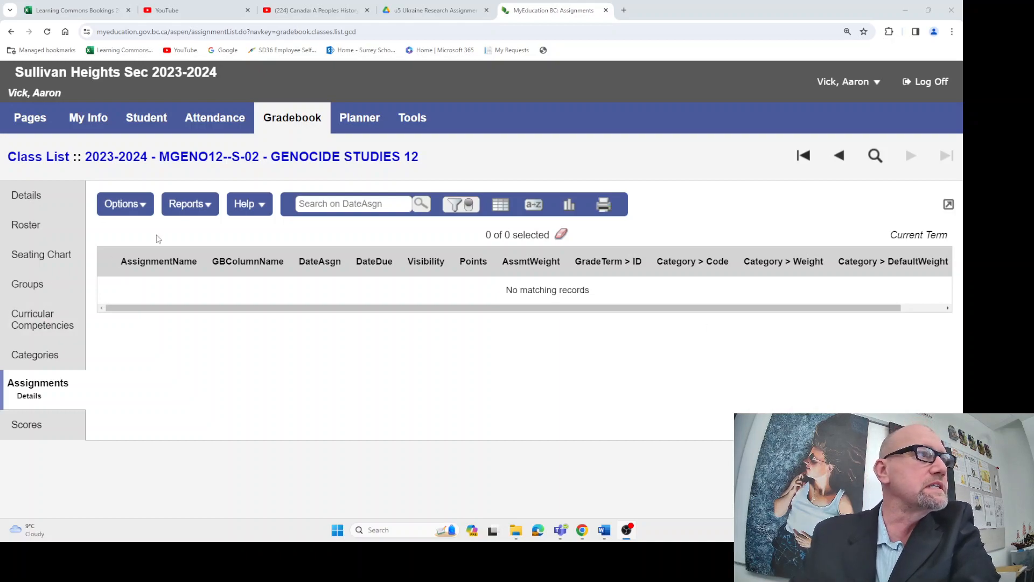
Start a new assignment for Genocide Studies 12 in the Com (Communication) category
{"action": "left_click", "coordinate": [131, 207]}
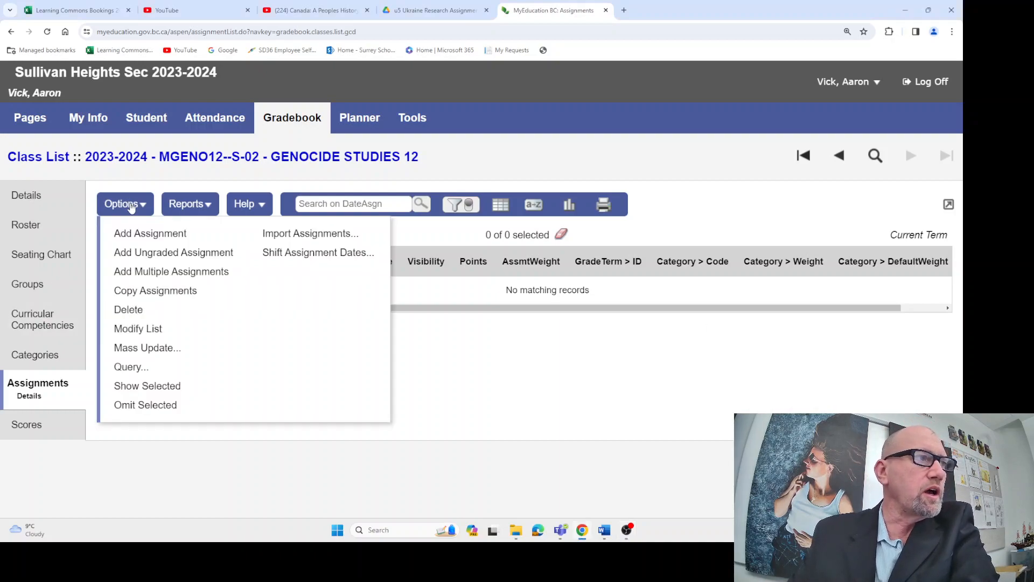
{"action": "left_click", "coordinate": [141, 233]}
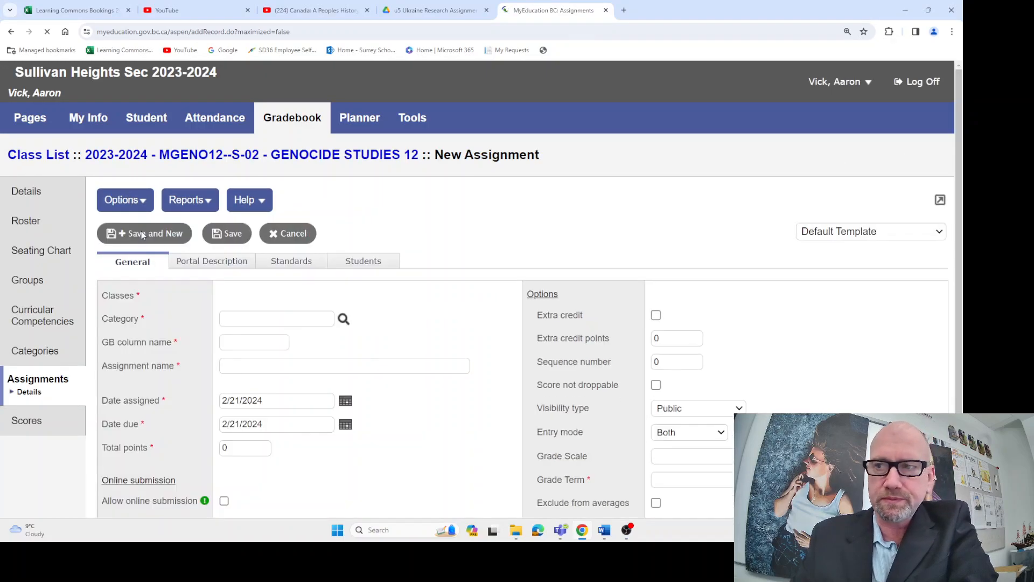
{"action": "left_click", "coordinate": [343, 319]}
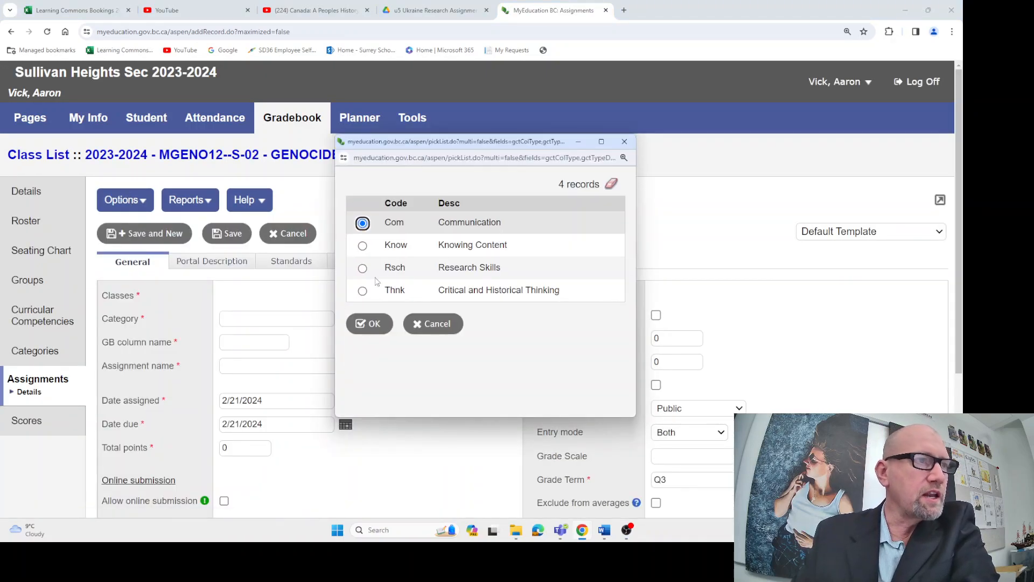
{"action": "left_click", "coordinate": [372, 323]}
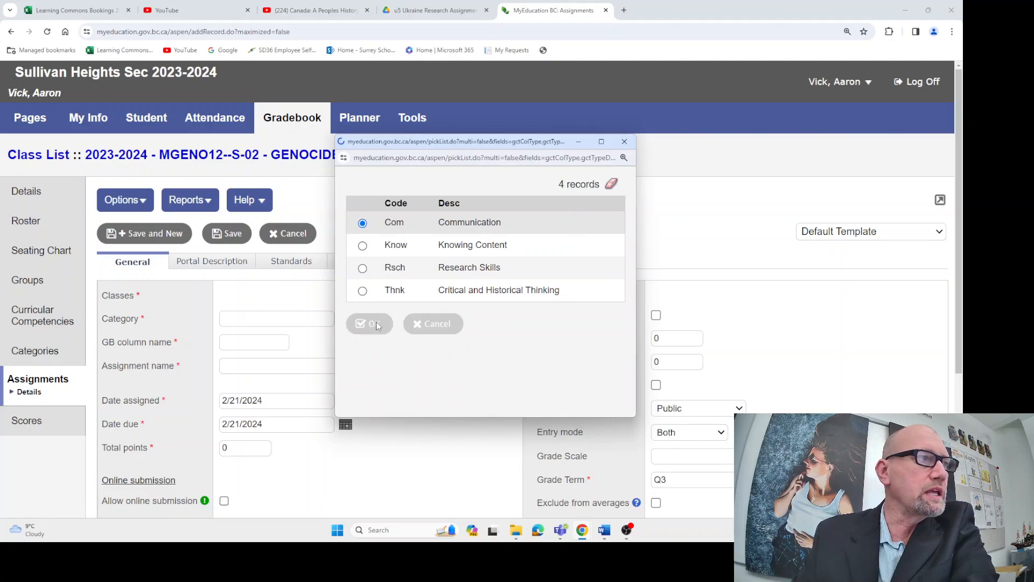
Enter P10s as the new assignment's gradebook column name
{"action": "left_click", "coordinate": [272, 344]}
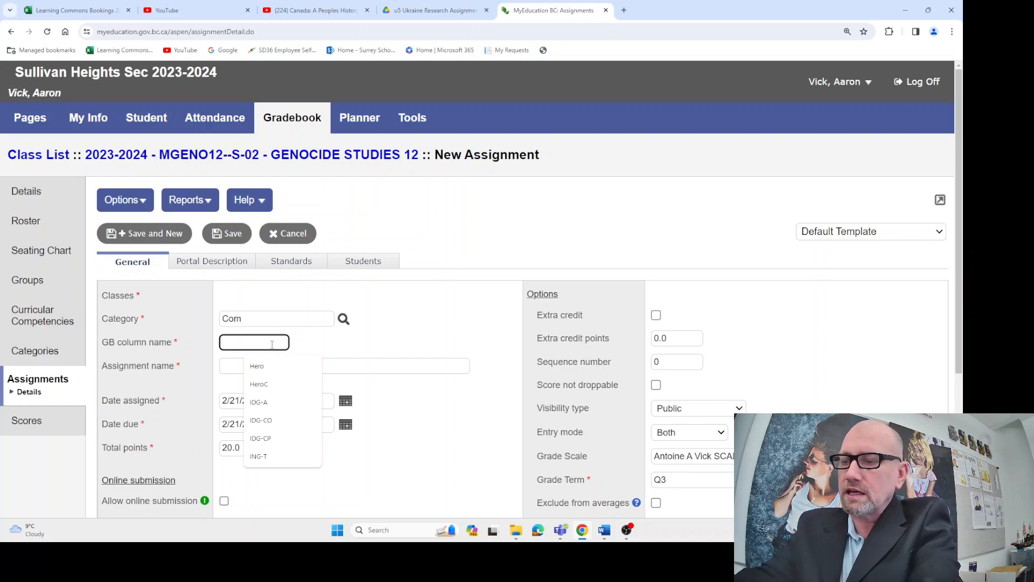
{"action": "type", "text": "Pos"}
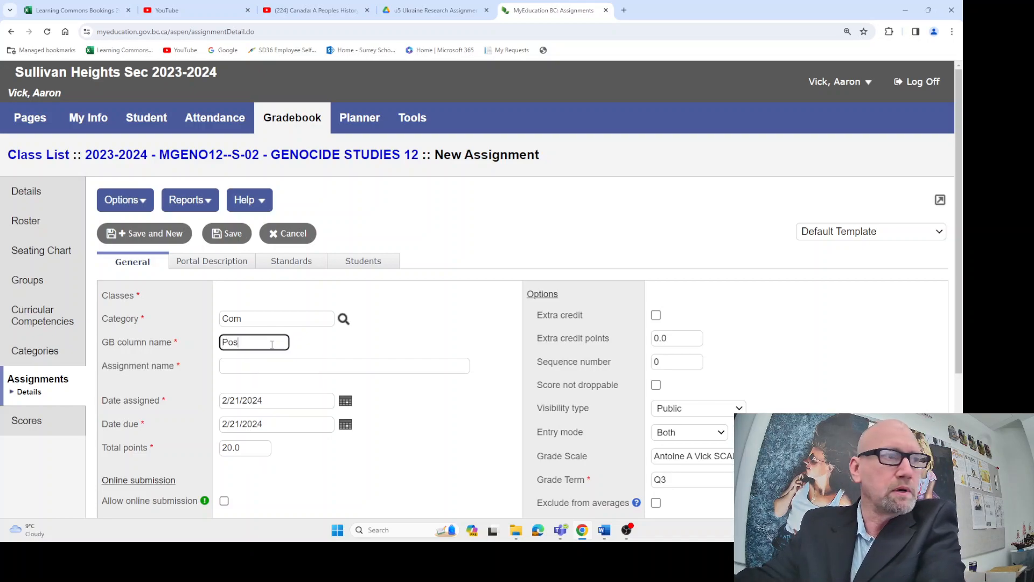
{"action": "type", "text": "ter10"}
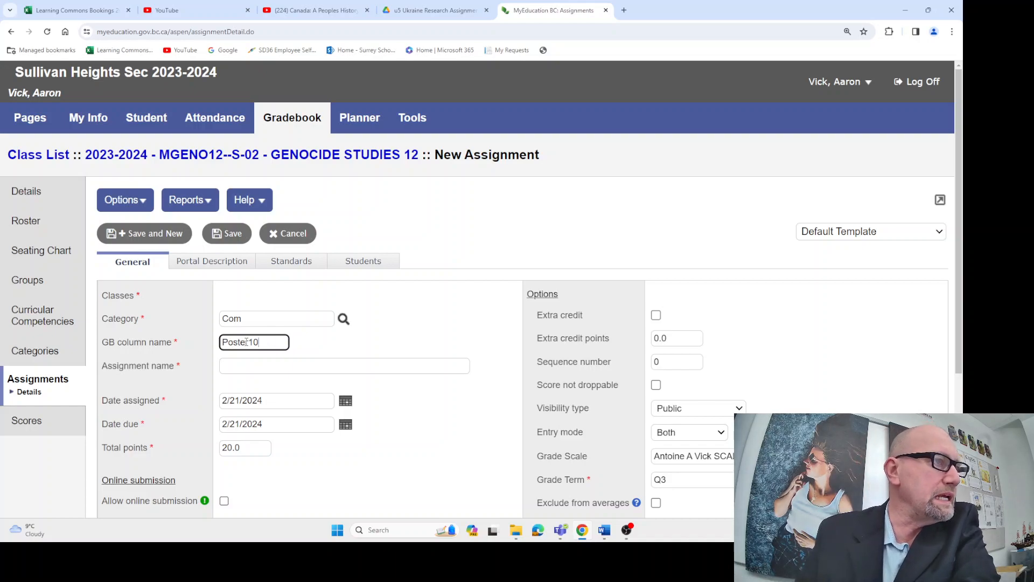
{"action": "key", "text": "BackSpace"}
{"action": "key", "text": "BackSpace"}
{"action": "key", "text": "BackSpace"}
{"action": "key", "text": "BackSpace"}
{"action": "key", "text": "BackSpace"}
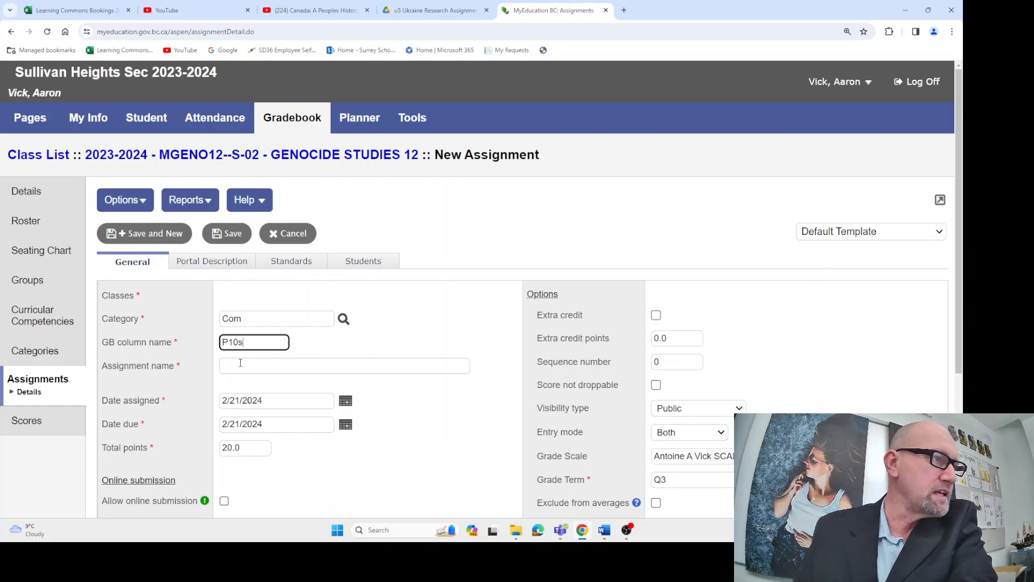
Name the assignment Poster 10 Stages of genocide
{"action": "left_click", "coordinate": [240, 363]}
{"action": "type", "text": "Poster"}
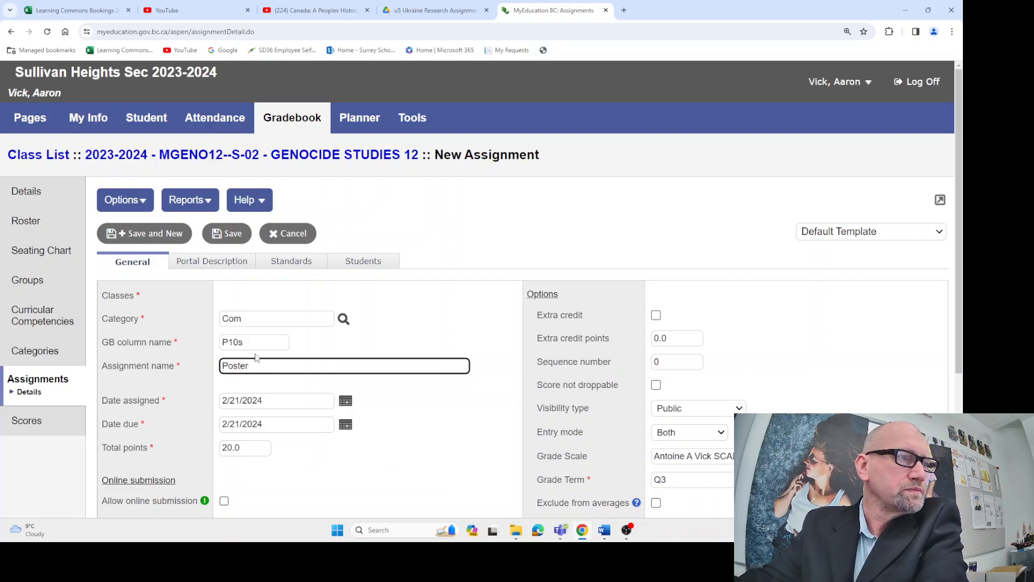
{"action": "type", "text": " 10 "}
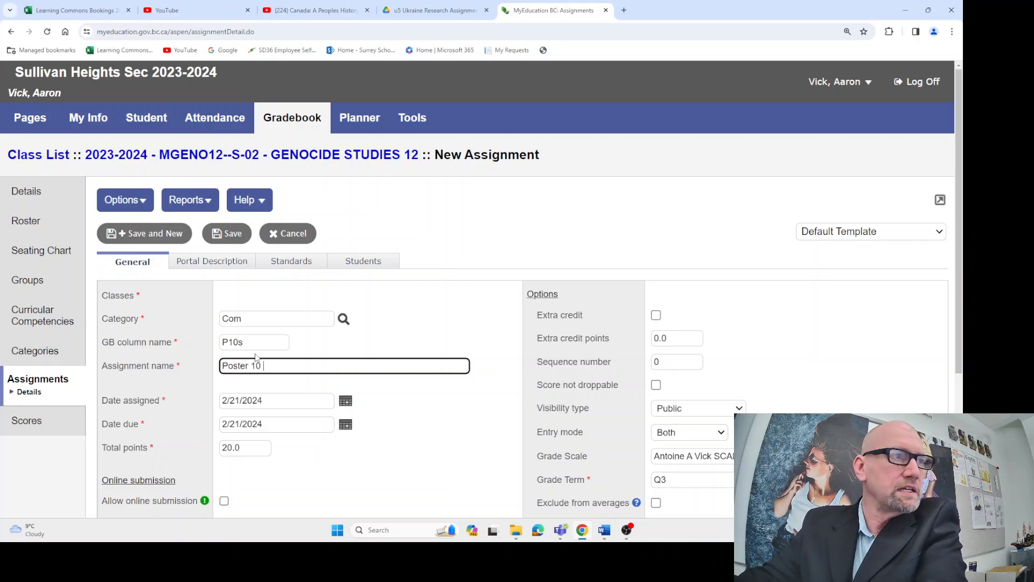
{"action": "type", "text": "Stages of genocide"}
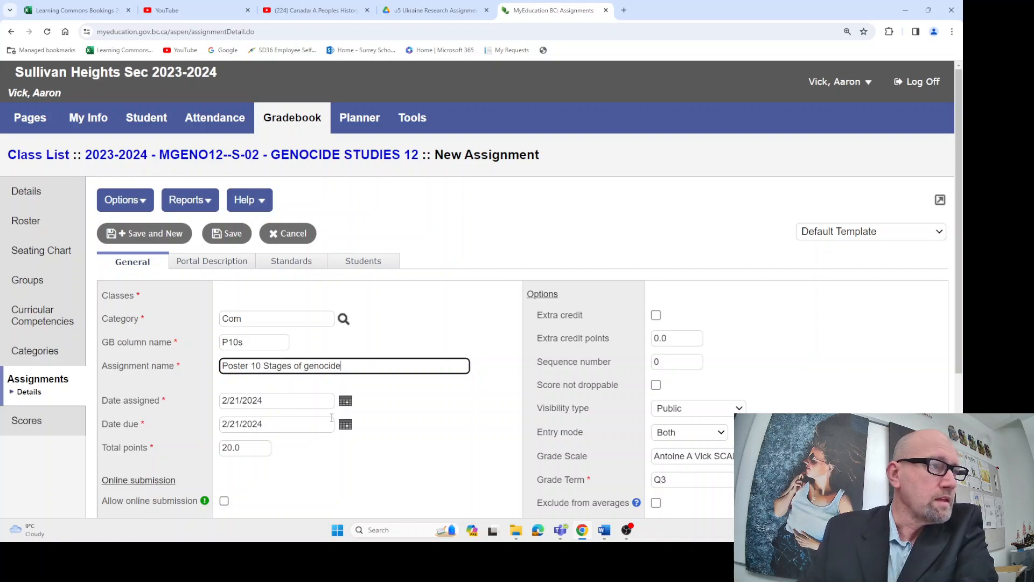
Set the genocide stages poster's date assigned to 2/5/2024 and its date due to 2/16/2024
{"action": "left_click", "coordinate": [345, 401]}
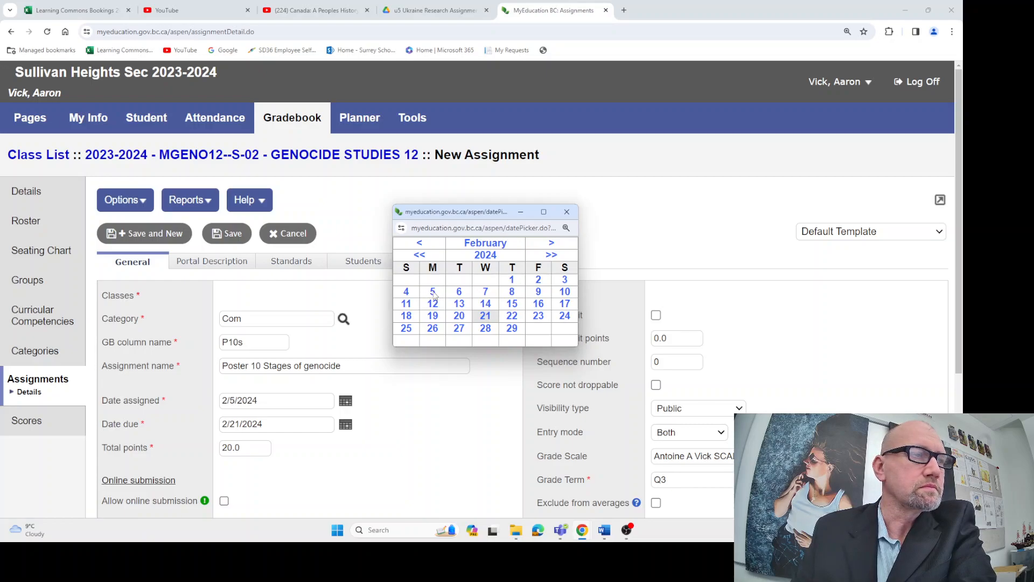
{"action": "left_click", "coordinate": [433, 293]}
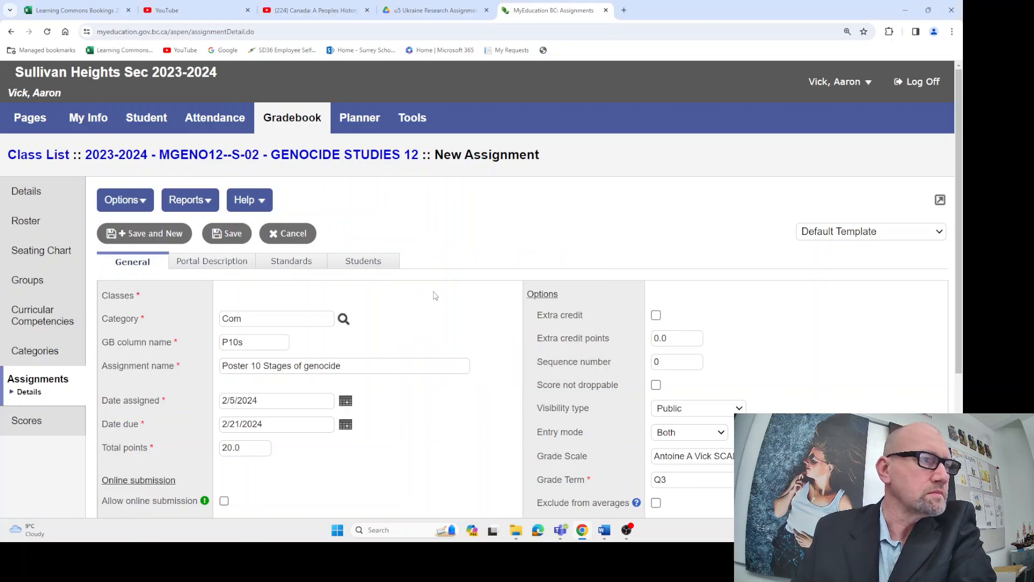
{"action": "left_click", "coordinate": [345, 424]}
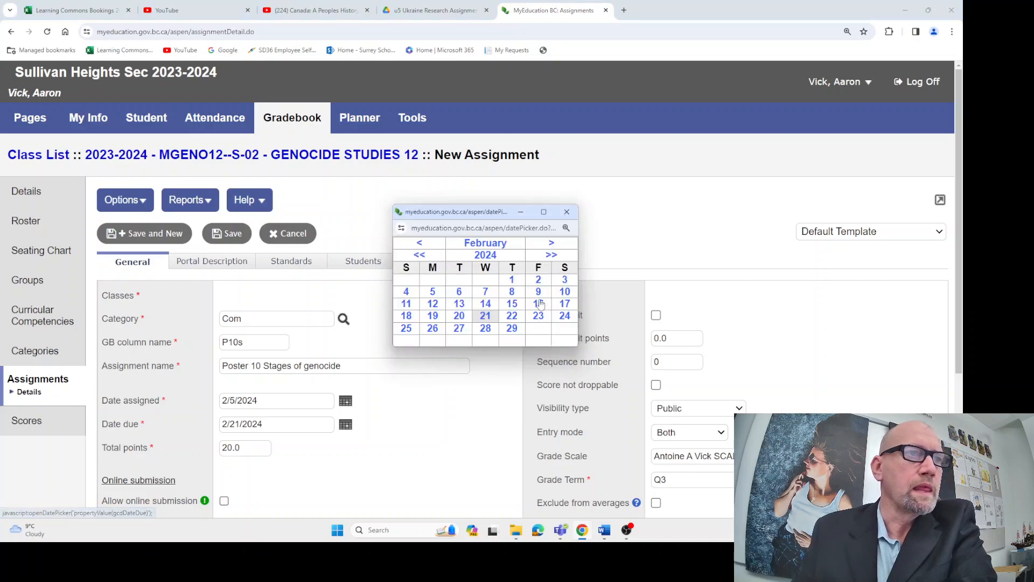
{"action": "left_click", "coordinate": [538, 304]}
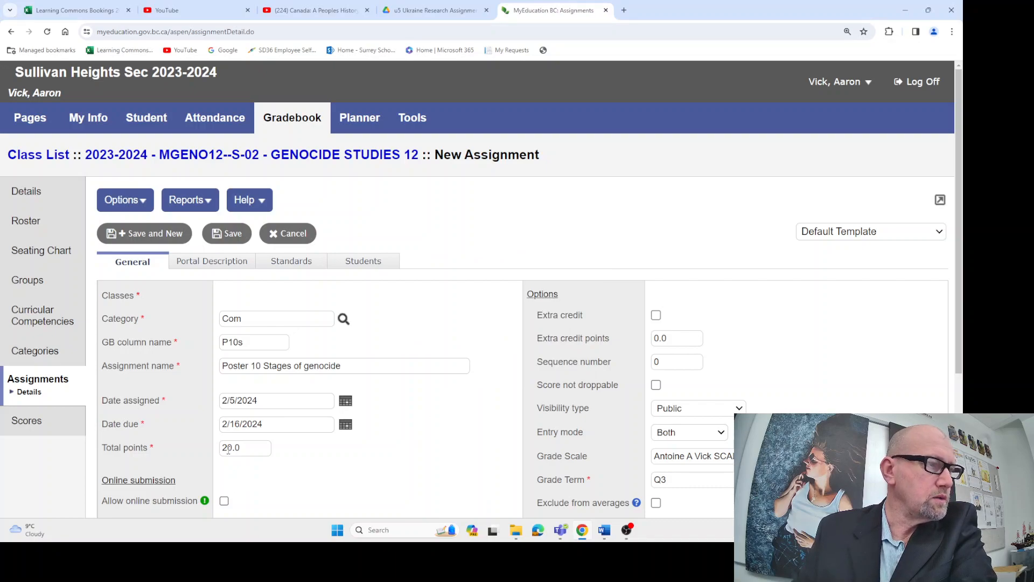
Set the total points of the Poster 10 Stages of genocide assignment to 5 and review its remaining options
{"action": "left_click_drag", "start_coordinate": [232, 447], "coordinate": [218, 450]}
{"action": "type", "text": "5"}
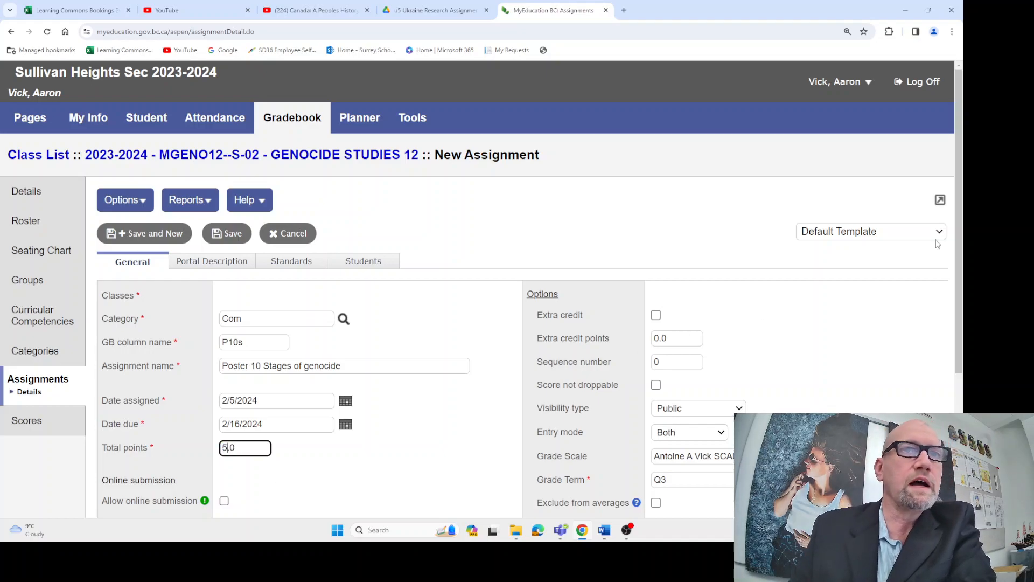
{"action": "scroll", "coordinate": [954, 251], "scroll_direction": "down", "scroll_amount": 2}
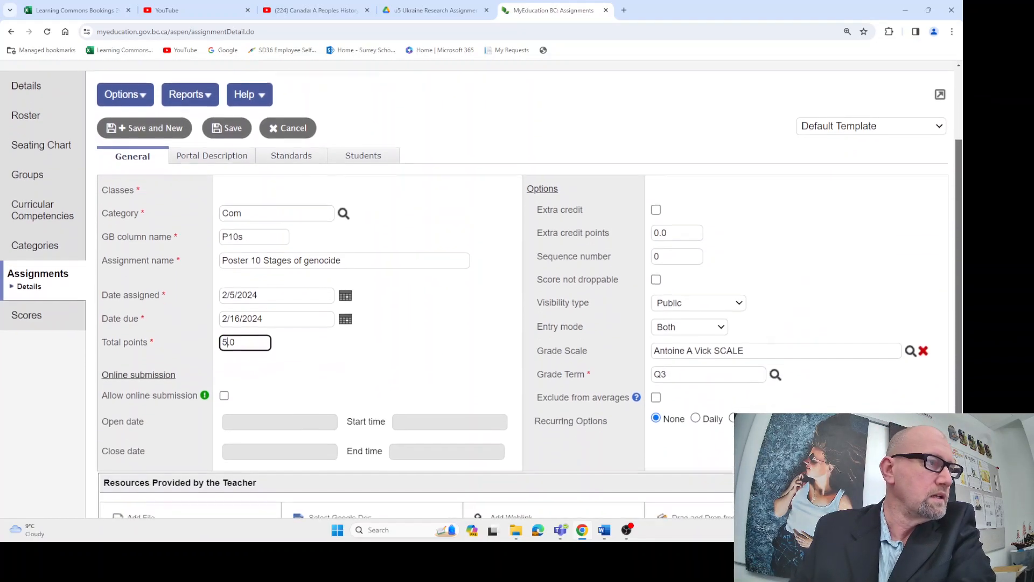
{"action": "scroll", "coordinate": [955, 251], "scroll_direction": "down", "scroll_amount": 1}
{"action": "scroll", "coordinate": [954, 251], "scroll_direction": "up", "scroll_amount": 2}
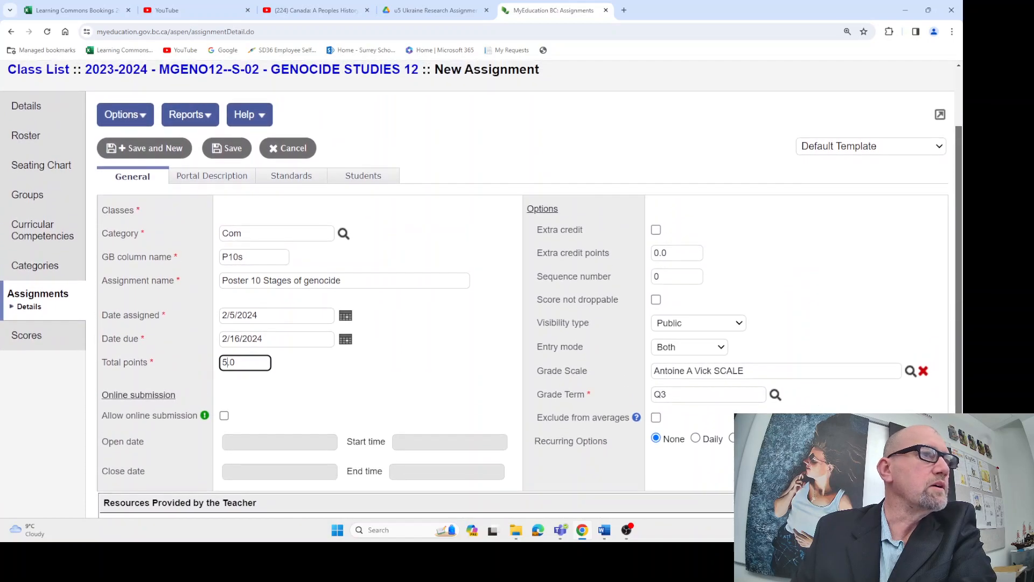
{"action": "scroll", "coordinate": [954, 251], "scroll_direction": "down", "scroll_amount": 1}
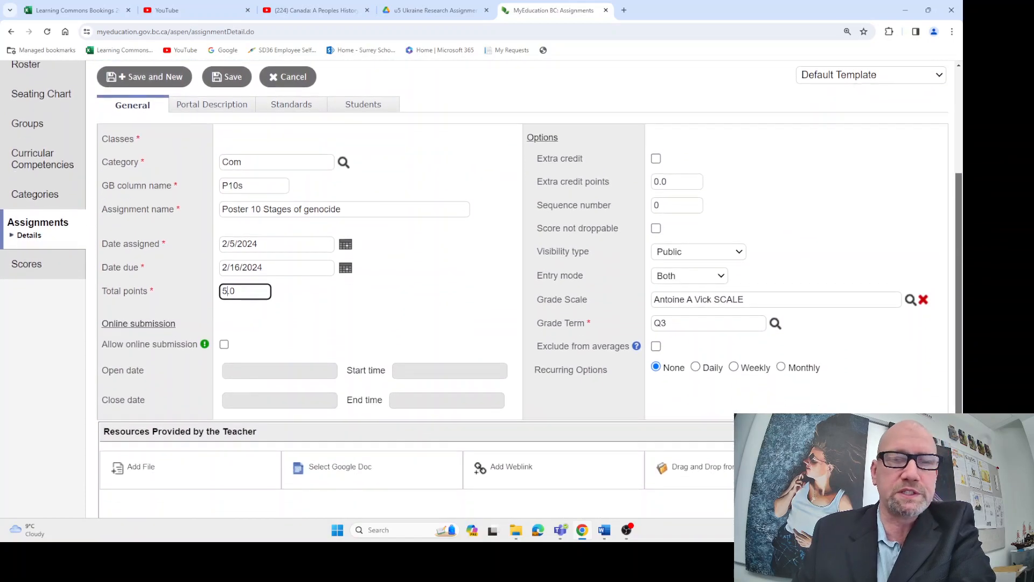
{"action": "scroll", "coordinate": [954, 251], "scroll_direction": "up", "scroll_amount": 1}
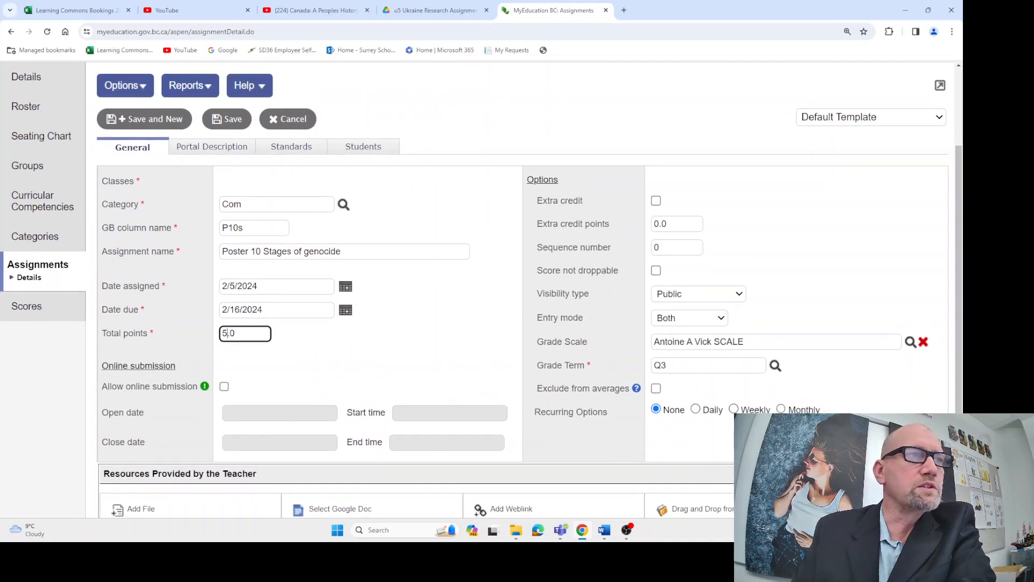
{"action": "scroll", "coordinate": [658, 270], "scroll_direction": "down", "scroll_amount": 1}
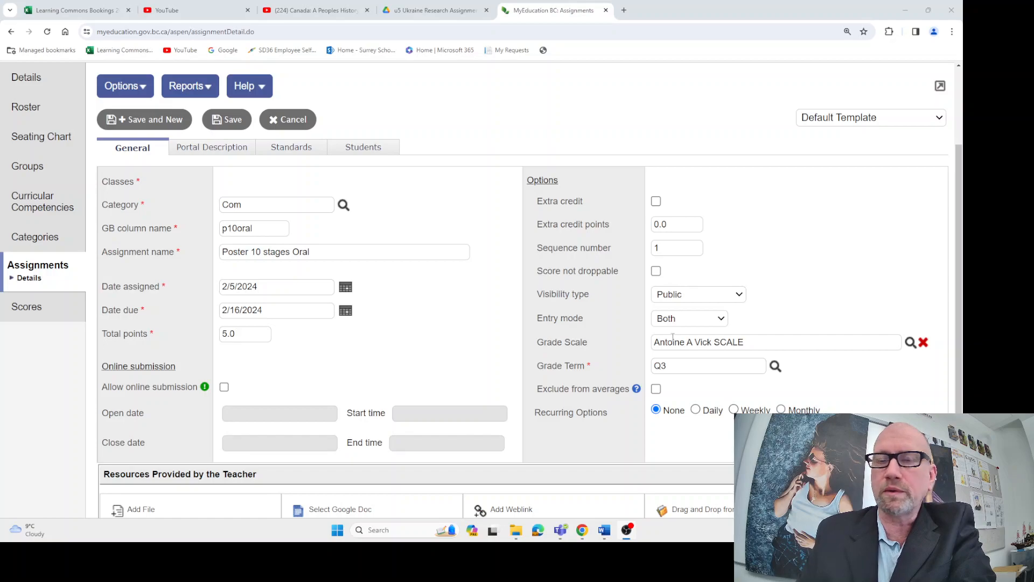
Save the Poster 10 stages Oral assignment and start another one in the Thnk (Critical and Historical Thinking) category
{"action": "left_click", "coordinate": [129, 118]}
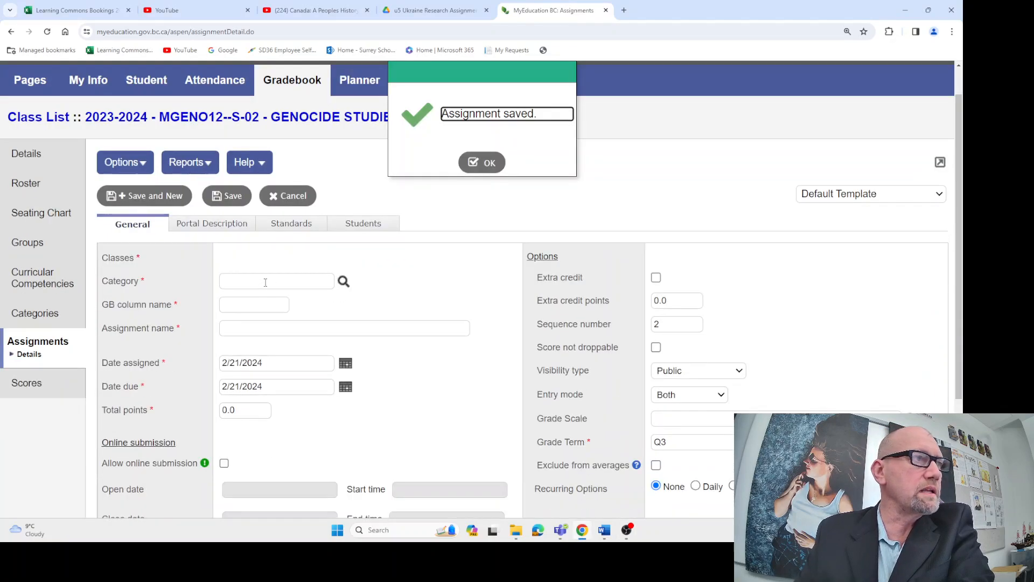
{"action": "left_click", "coordinate": [343, 281]}
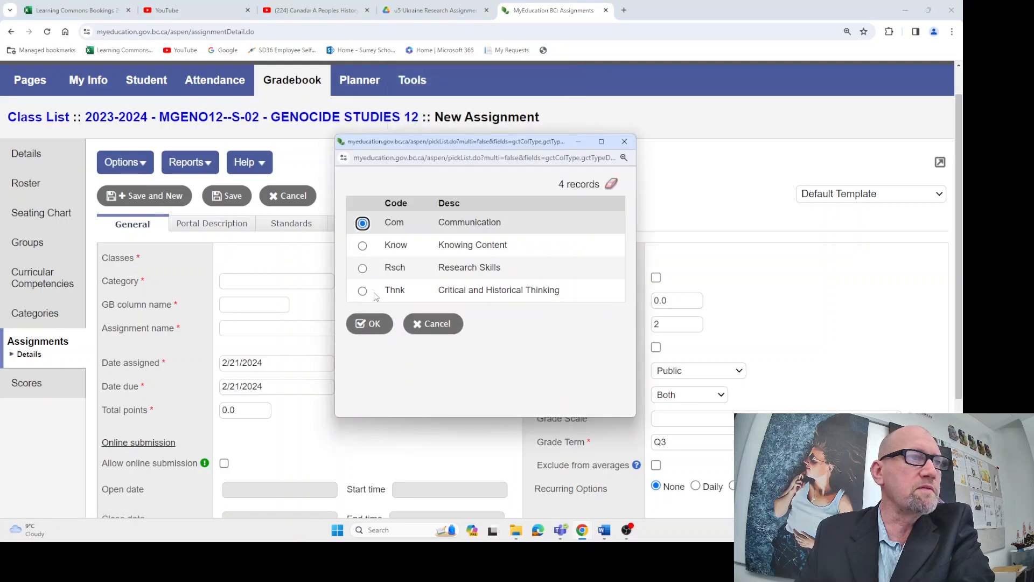
{"action": "left_click", "coordinate": [362, 291]}
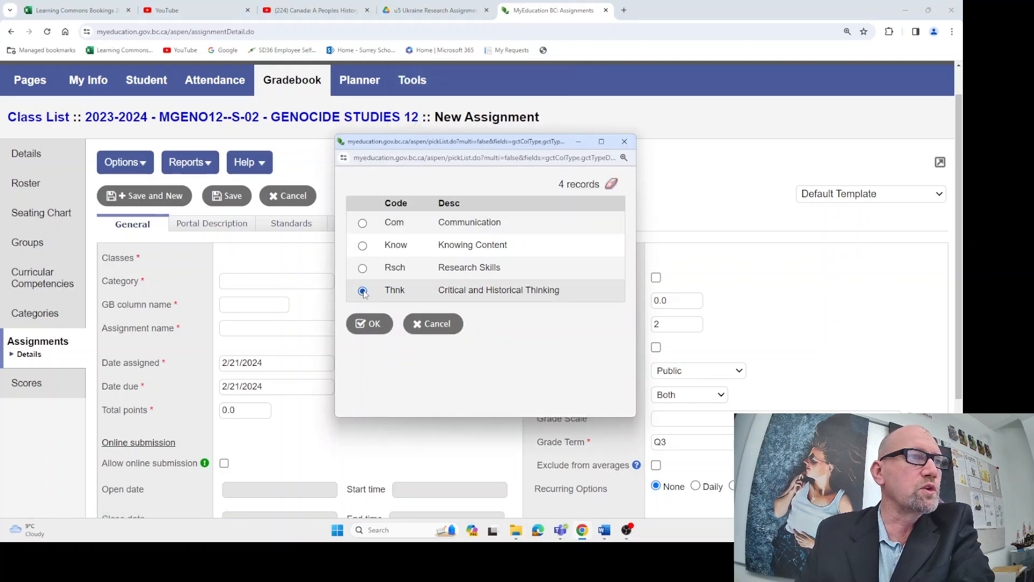
{"action": "left_click", "coordinate": [372, 324]}
Enter p10Tk as the gradebook column name of the Thnk assignment
{"action": "left_click", "coordinate": [250, 308]}
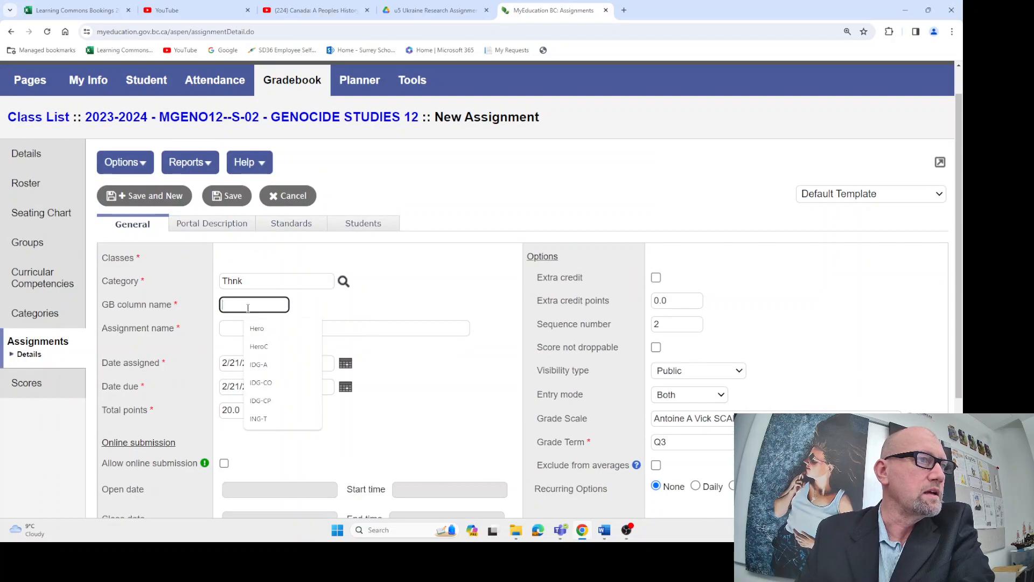
{"action": "type", "text": "p"}
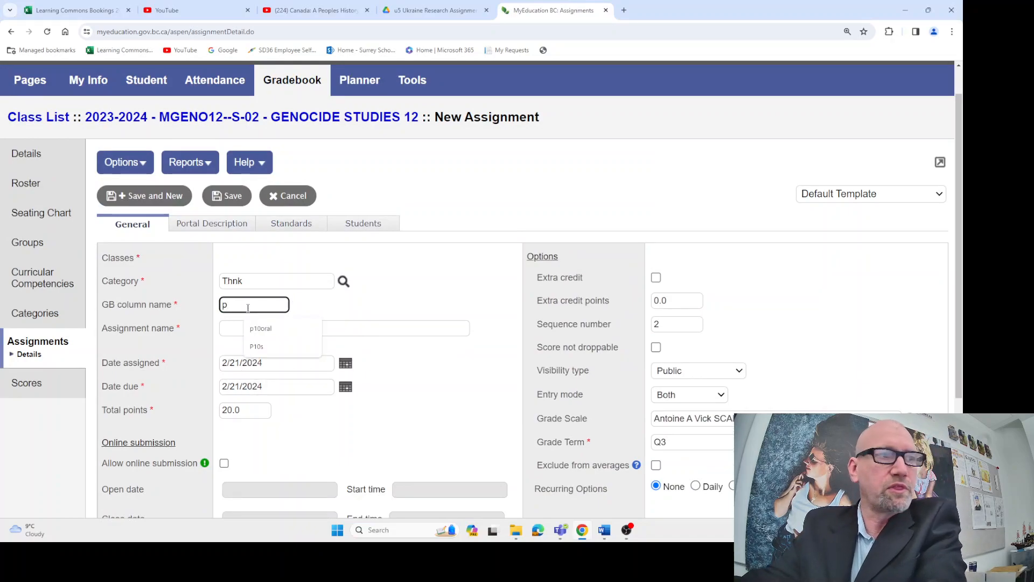
{"action": "type", "text": "10"}
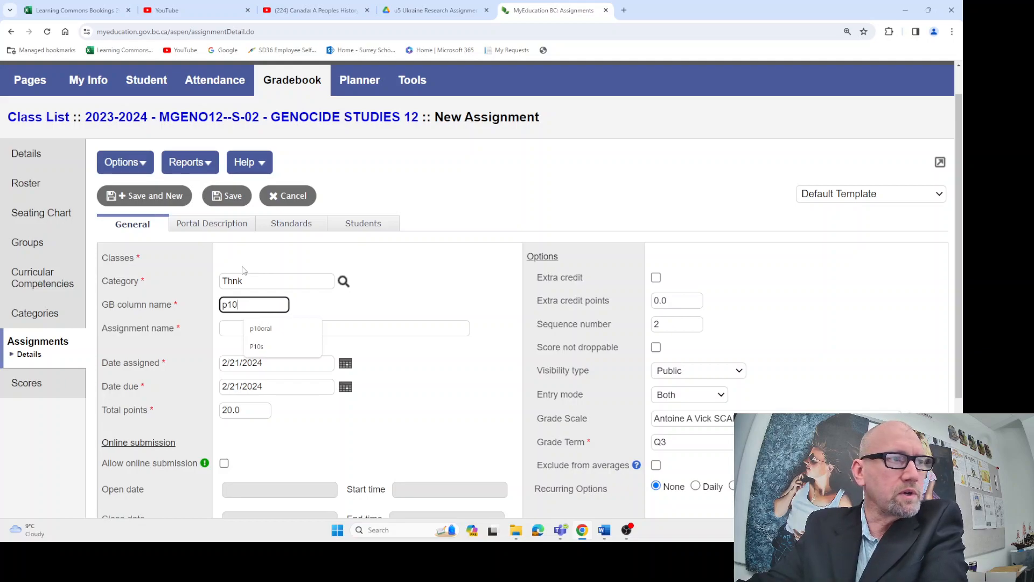
{"action": "type", "text": "t"}
{"action": "key", "text": "BackSpace"}
{"action": "type", "text": "Tk"}
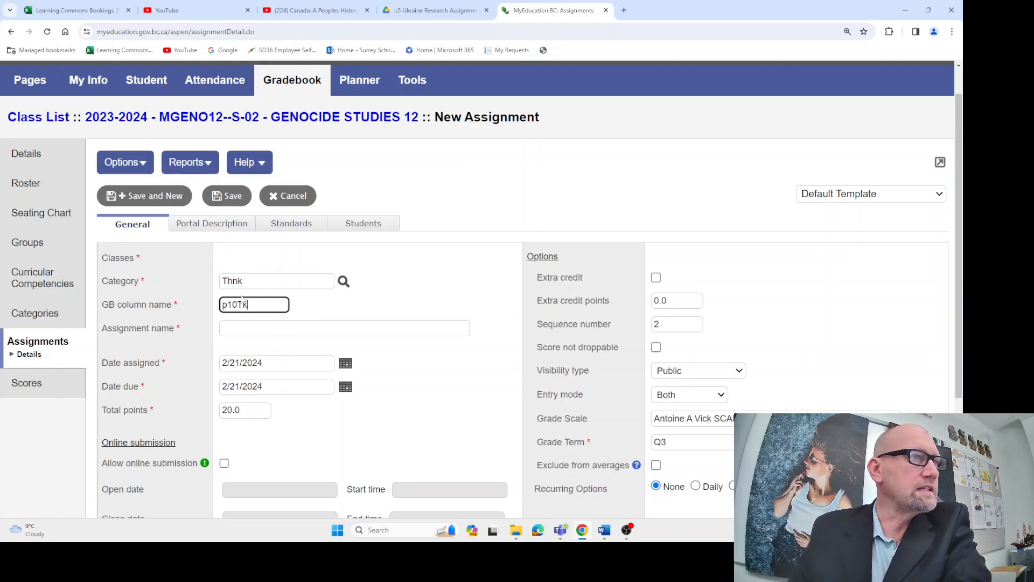
Name the Thnk assignment Poster 10 stages Critical Thinking
{"action": "left_click", "coordinate": [238, 323]}
{"action": "type", "text": "Poster 10 stages "}
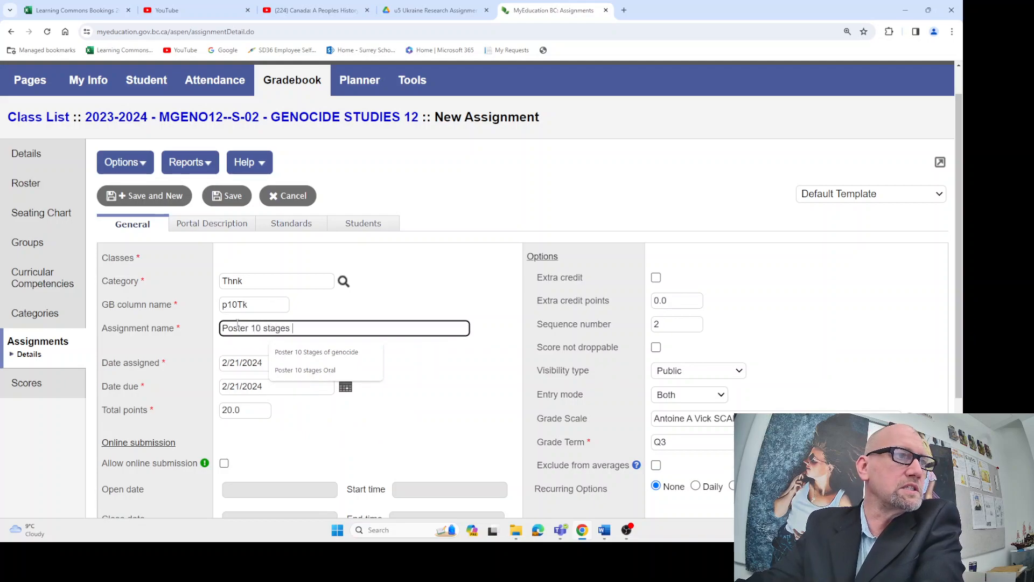
{"action": "type", "text": "Critical"}
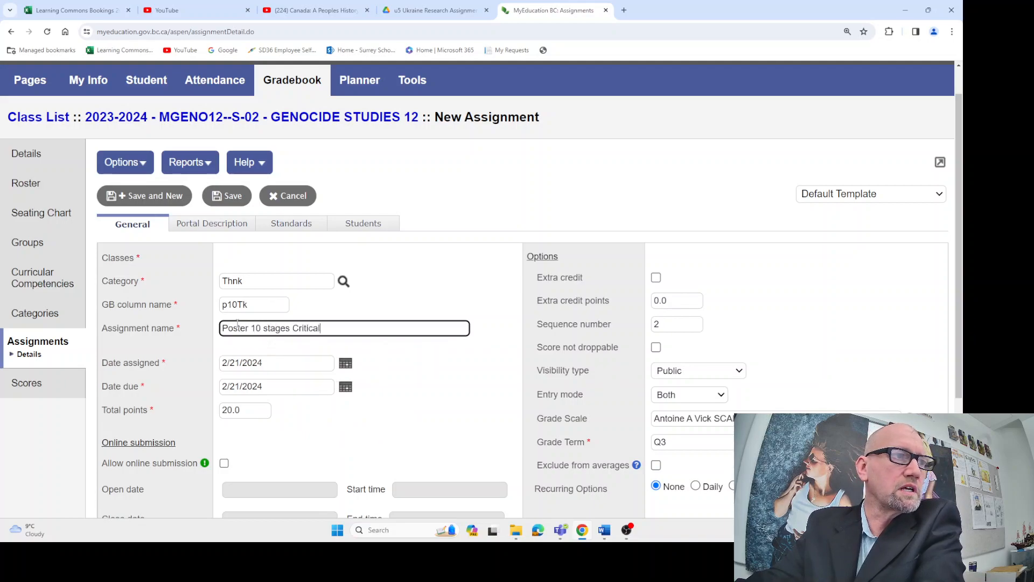
{"action": "type", "text": " Thinking"}
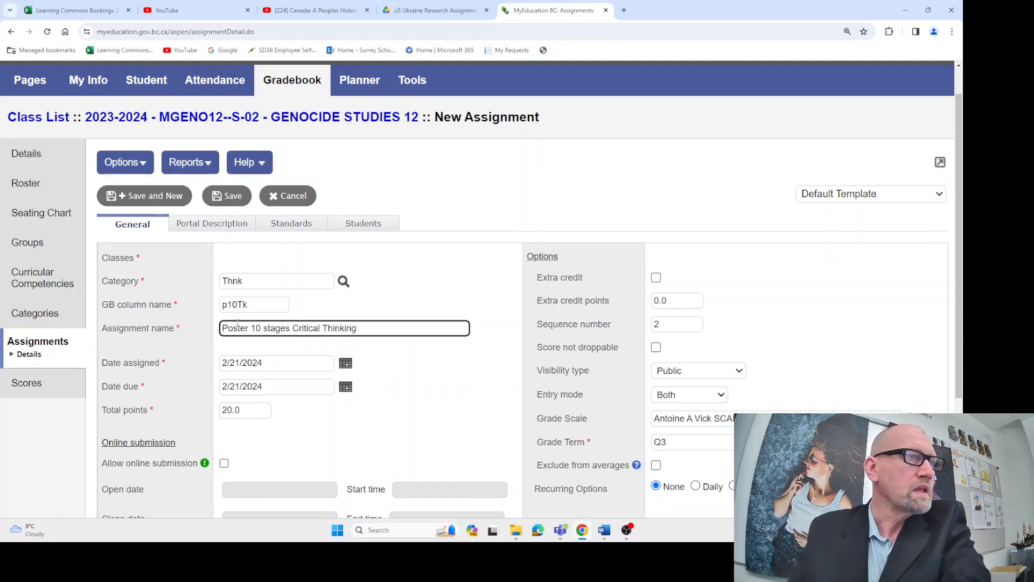
Set the Critical Thinking assignment's date assigned to 2/5/2024 and its date due to 2/16/2024
{"action": "left_click", "coordinate": [345, 363]}
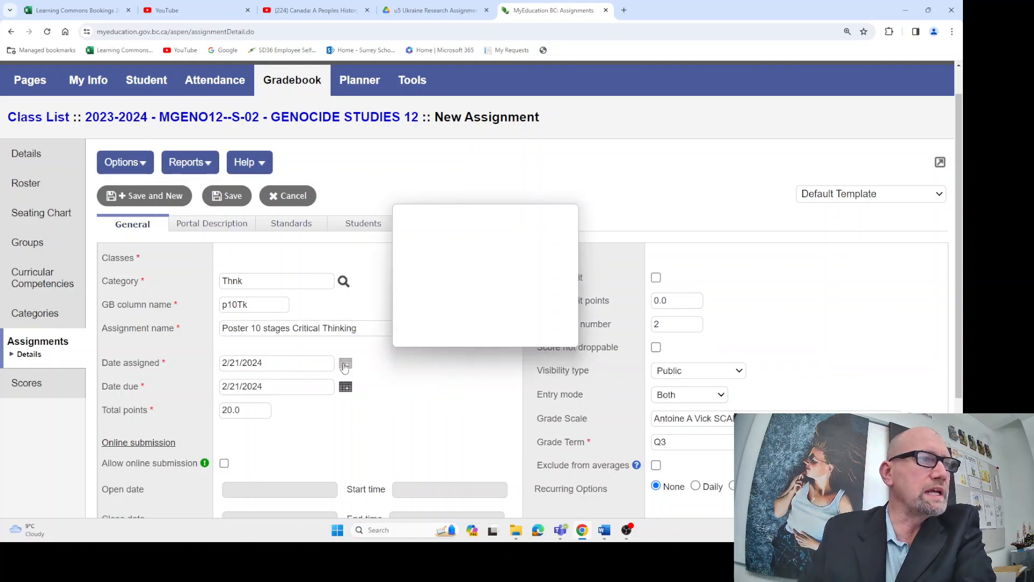
{"action": "left_click", "coordinate": [433, 292]}
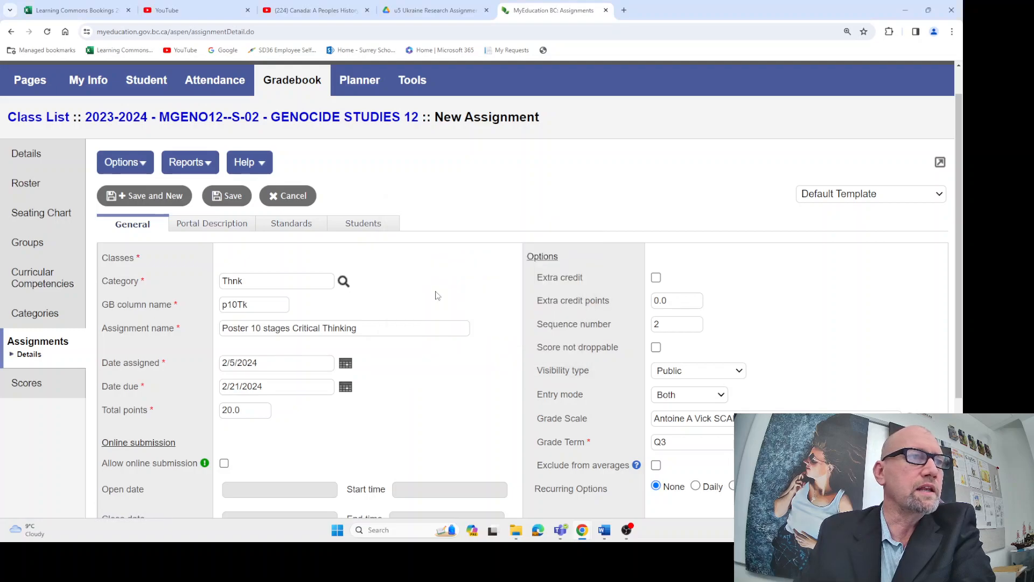
{"action": "left_click", "coordinate": [345, 387]}
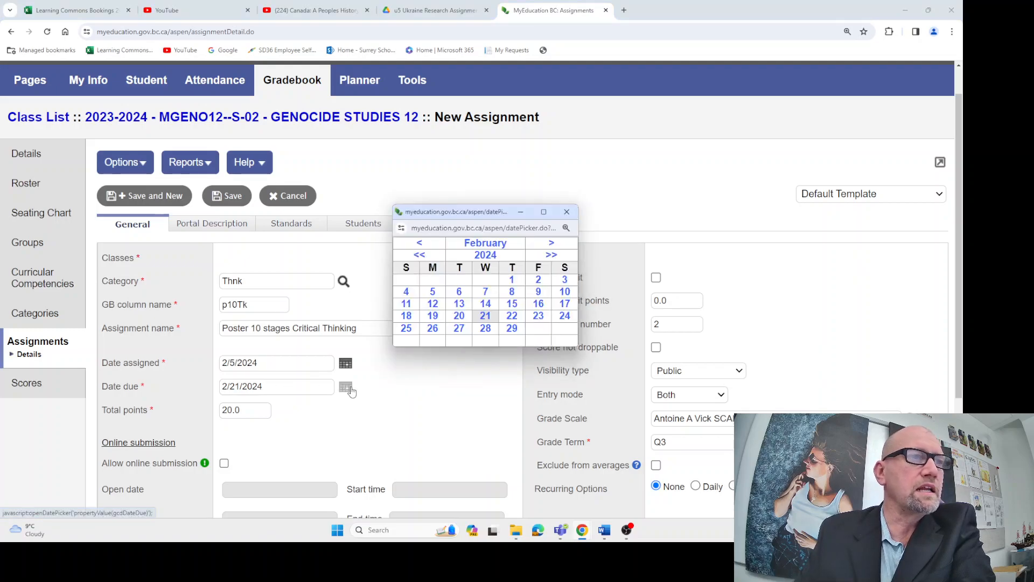
{"action": "left_click", "coordinate": [539, 305]}
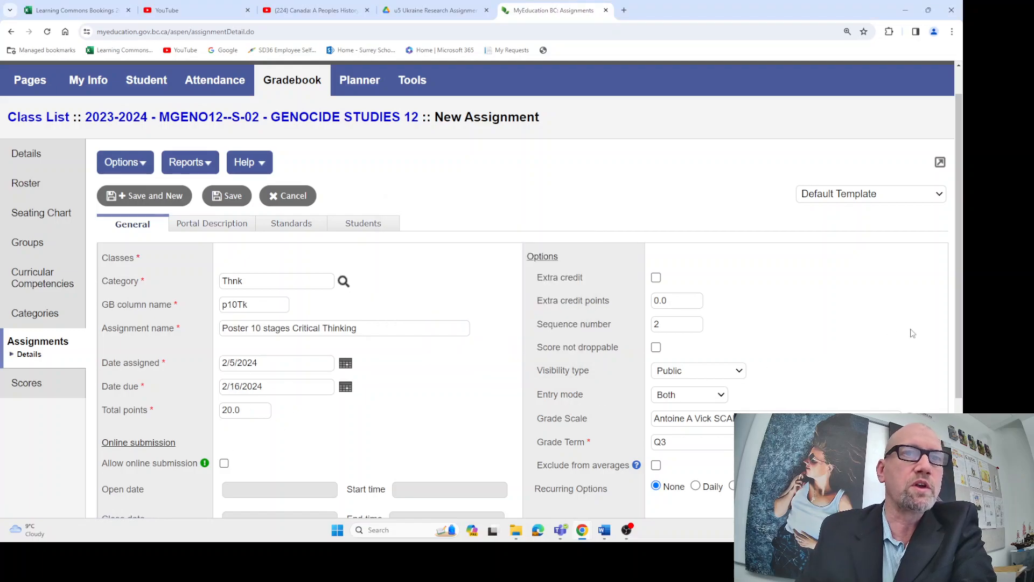
Set the Critical Thinking assignment's total points to 10 and save the assignment
{"action": "left_click_drag", "start_coordinate": [960, 350], "coordinate": [961, 411]}
{"action": "left_click", "coordinate": [227, 318]}
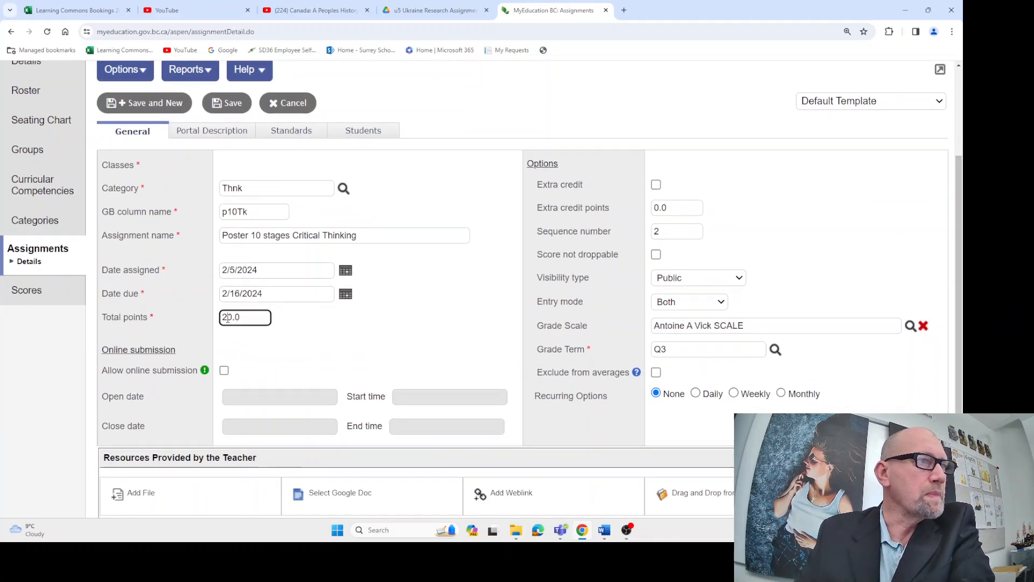
{"action": "left_click_drag", "start_coordinate": [227, 318], "coordinate": [221, 318]}
{"action": "type", "text": "1"}
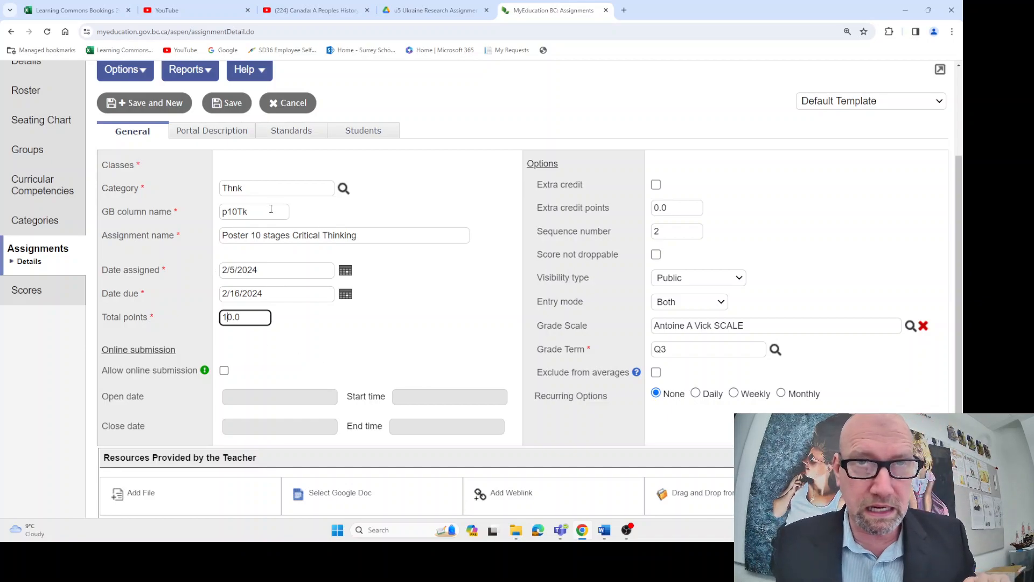
{"action": "left_click", "coordinate": [283, 253]}
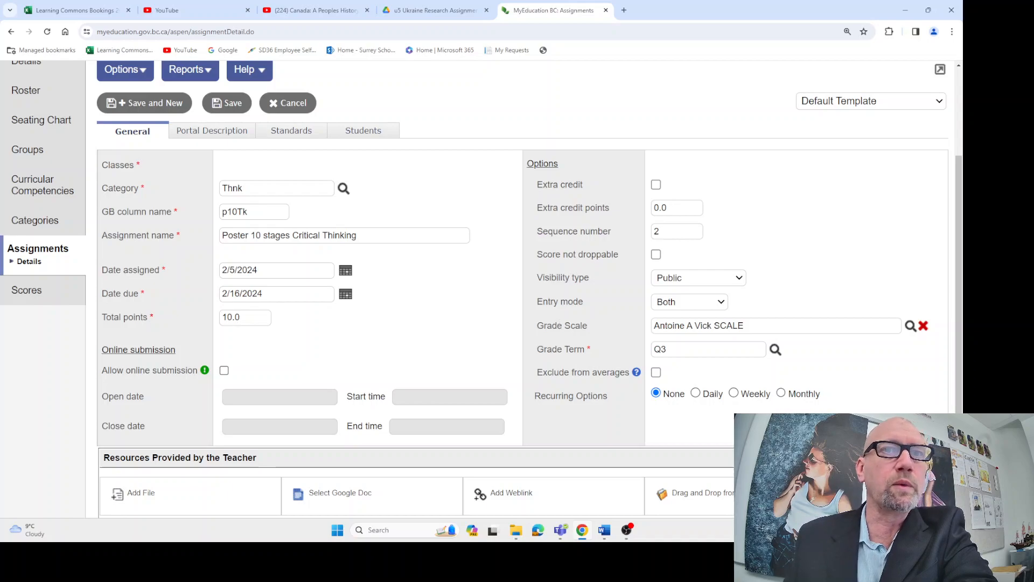
{"action": "left_click", "coordinate": [228, 104]}
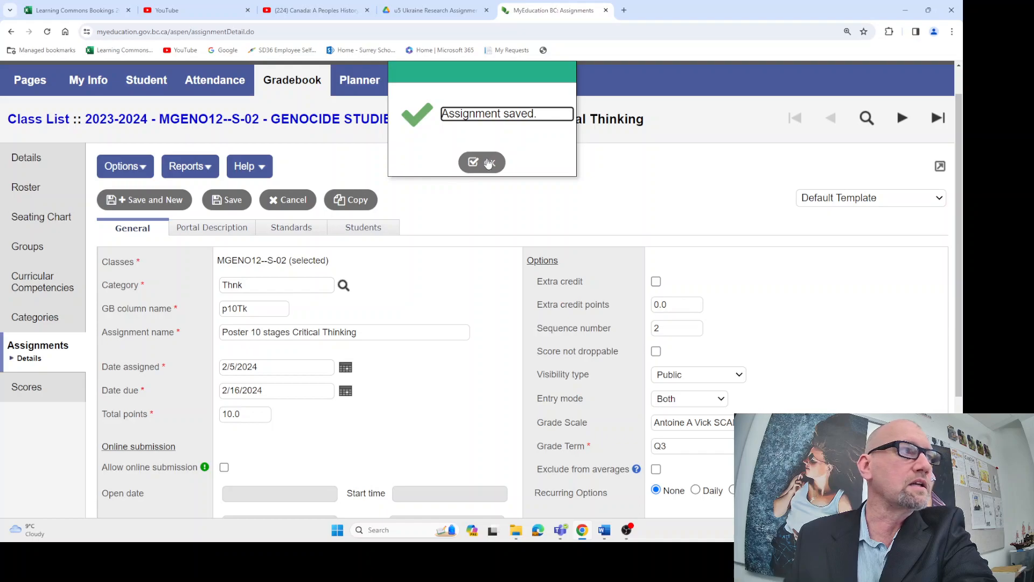
{"action": "left_click", "coordinate": [489, 163]}
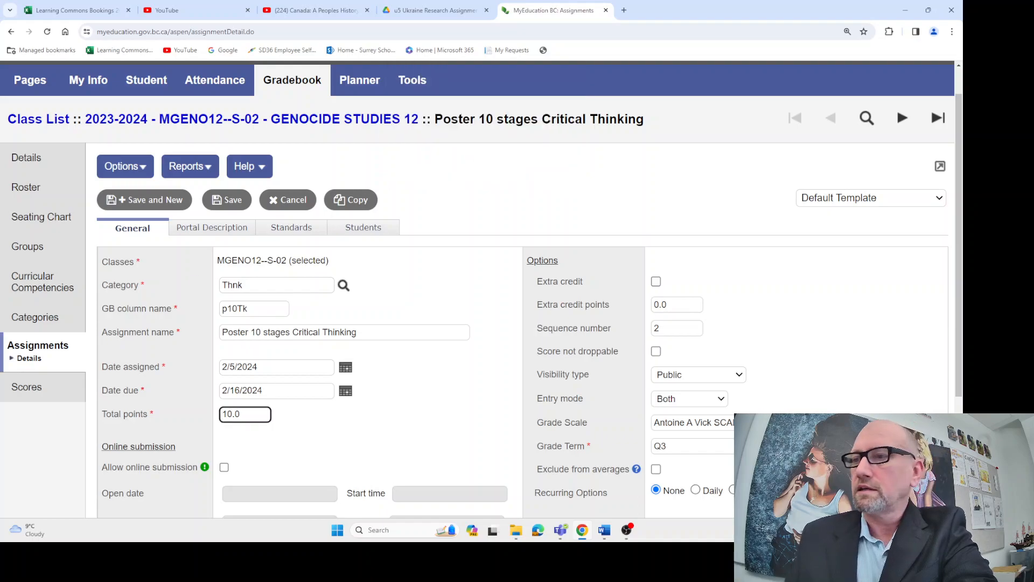